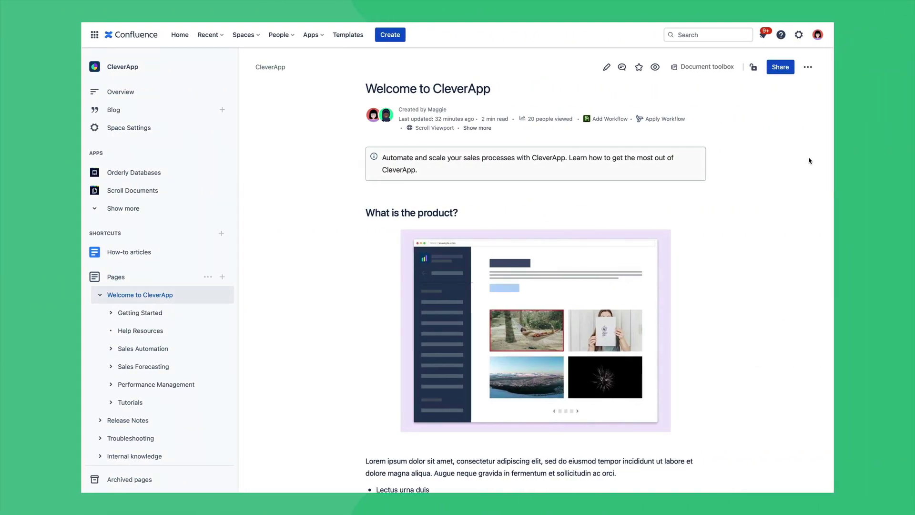
Step: Set up a Scroll PDF export with the Documentation template and 'This page and its children' scope
{"action": "left_click", "coordinate": [808, 67]}
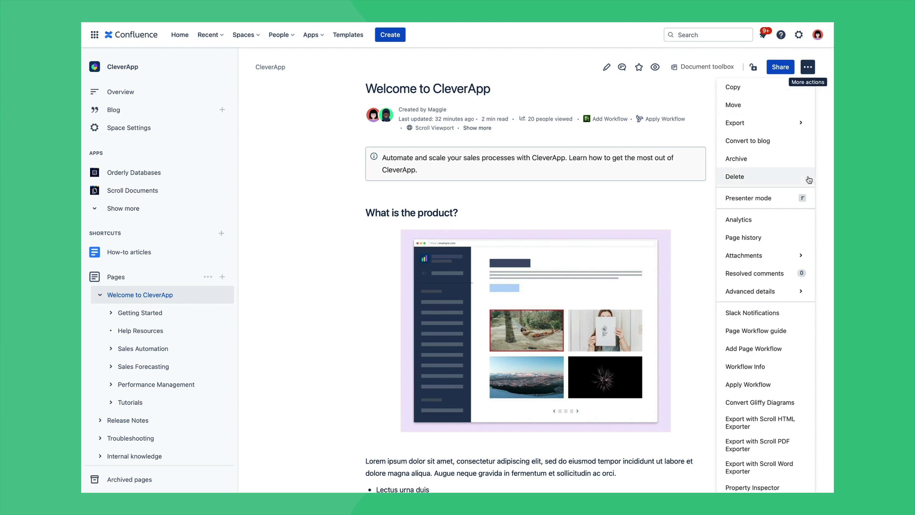
{"action": "left_click", "coordinate": [798, 445]}
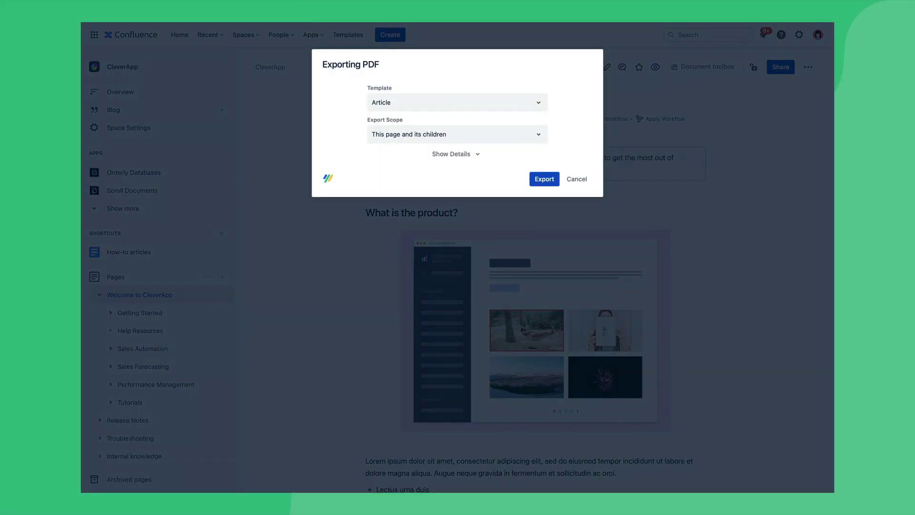
{"action": "left_click", "coordinate": [457, 102]}
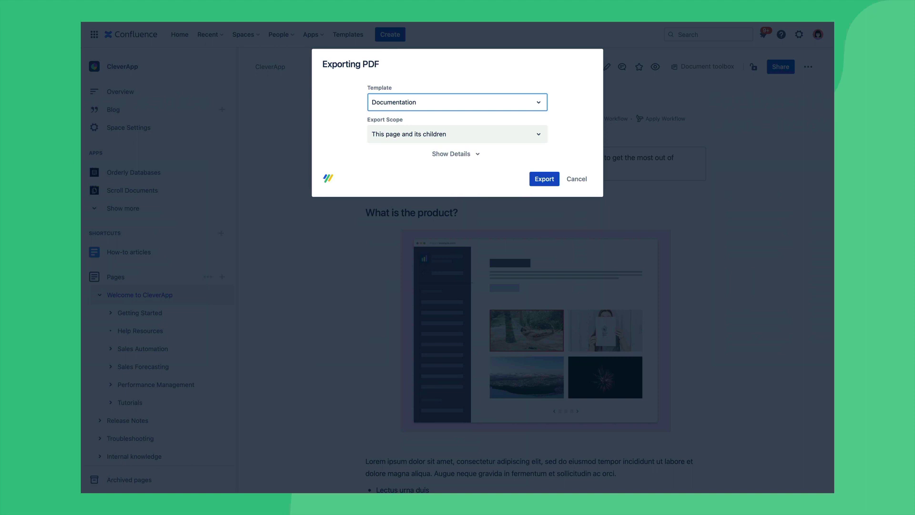
{"action": "left_click", "coordinate": [457, 134]}
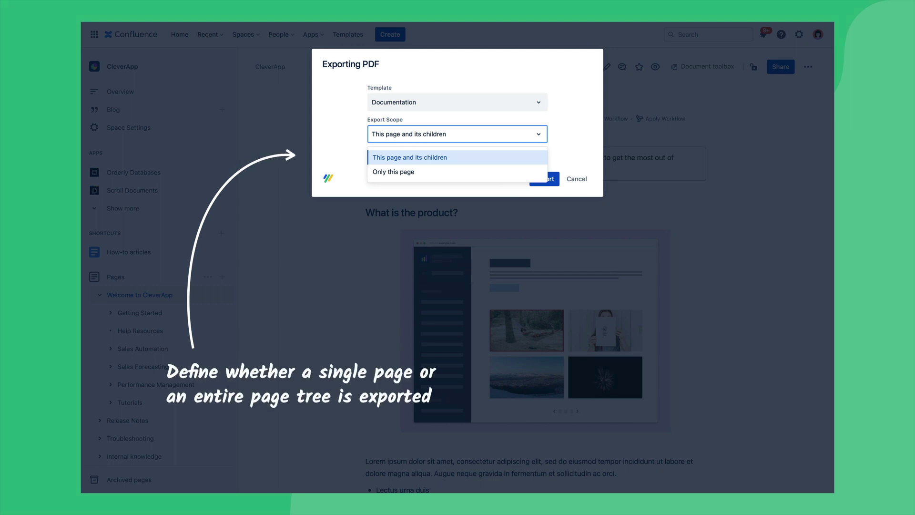
{"action": "key", "text": "Escape"}
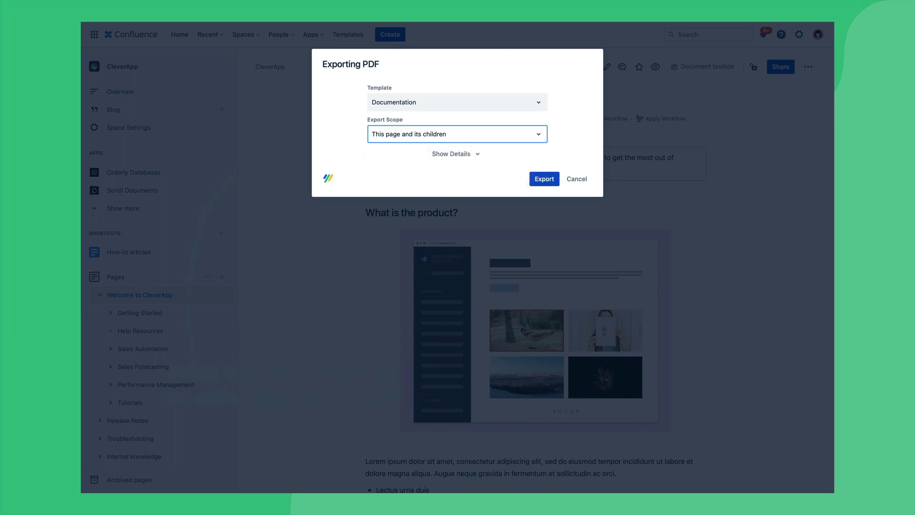
Step: Generate the PDF, jump to the 'What is the product?' chapter and scroll through the following pages
{"action": "left_click", "coordinate": [549, 184]}
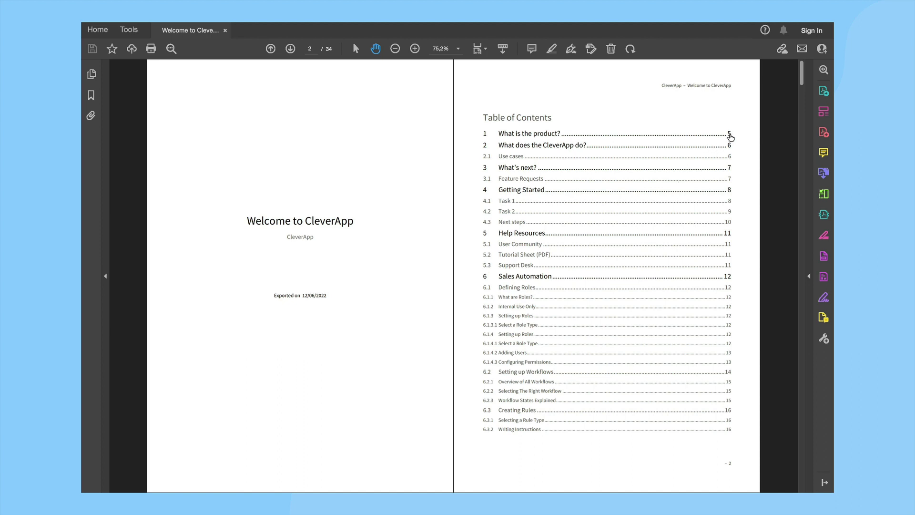
{"action": "left_click", "coordinate": [729, 134]}
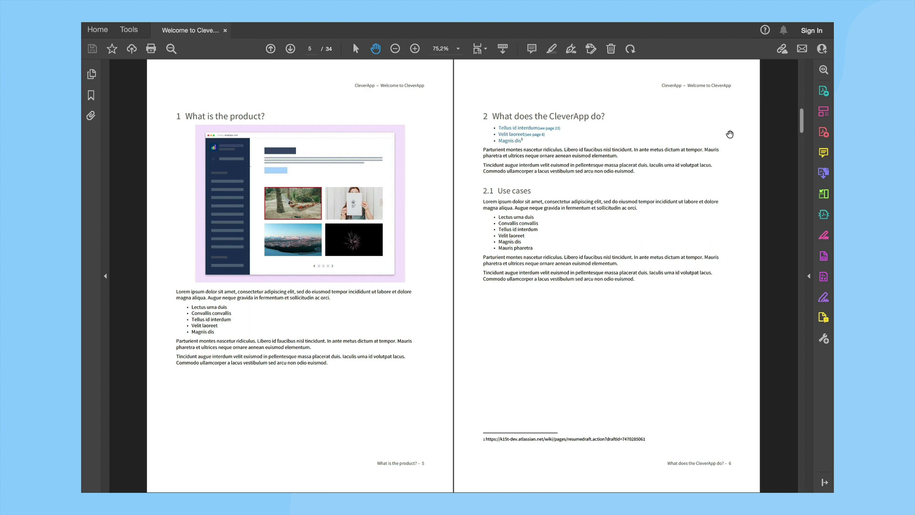
{"action": "scroll", "coordinate": [729, 134], "scroll_direction": "down", "scroll_amount": 3}
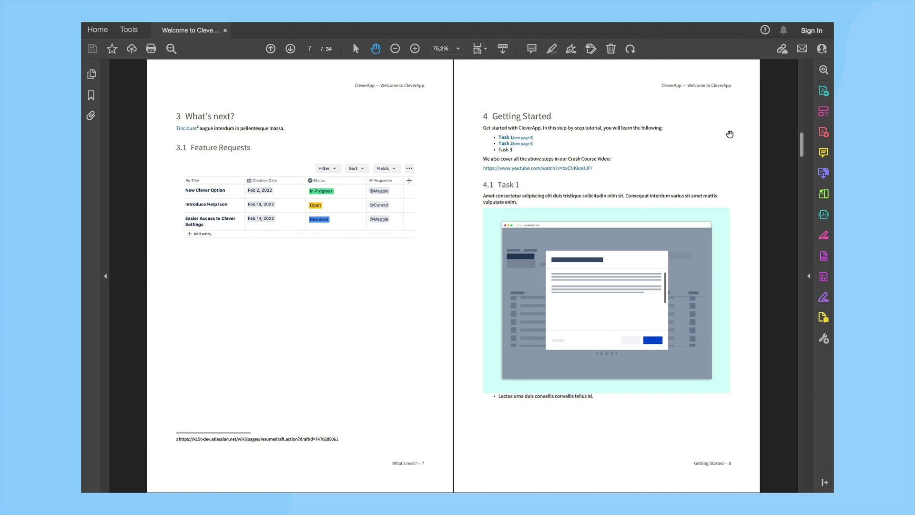
{"action": "scroll", "coordinate": [730, 134], "scroll_direction": "down", "scroll_amount": 3}
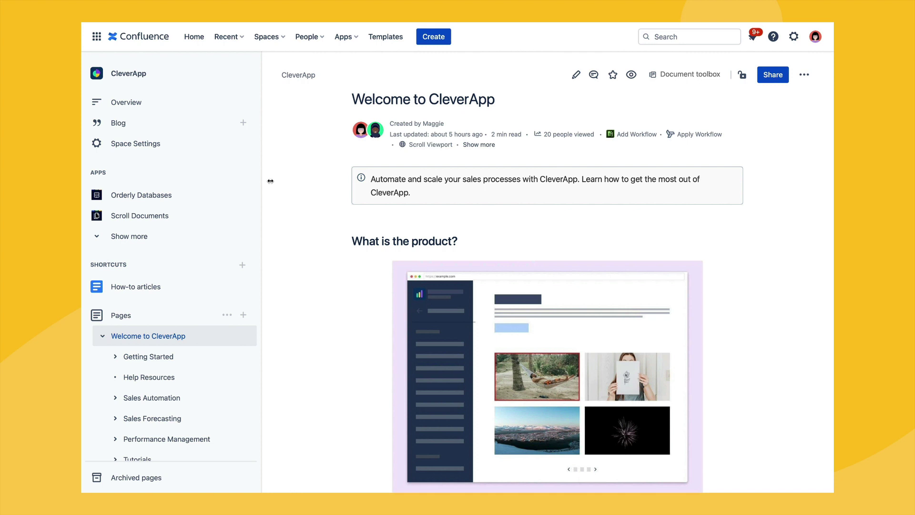
Step: Open the CleverApp space settings and its Scroll PDF Exporter templates list
{"action": "left_click", "coordinate": [152, 149]}
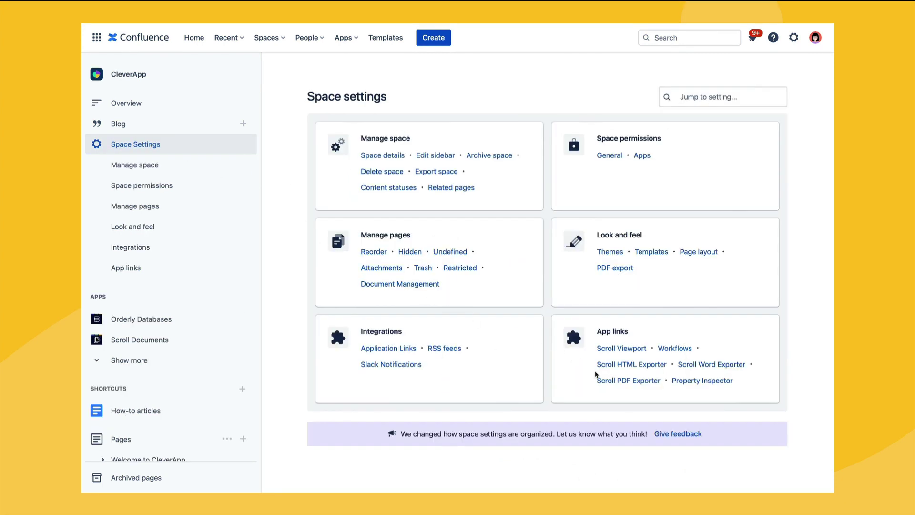
{"action": "left_click", "coordinate": [618, 384]}
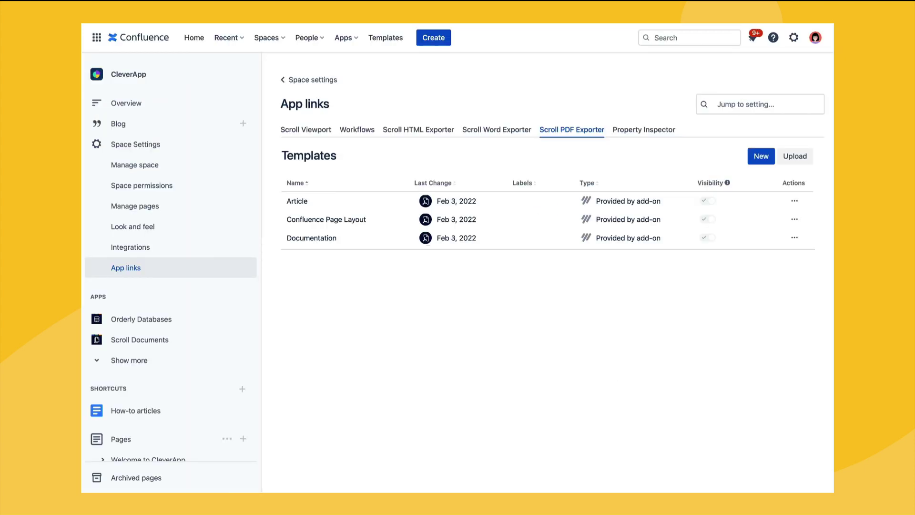
Step: Create a new PDF export template and name it 'CleverApp Template'
{"action": "left_click", "coordinate": [761, 157]}
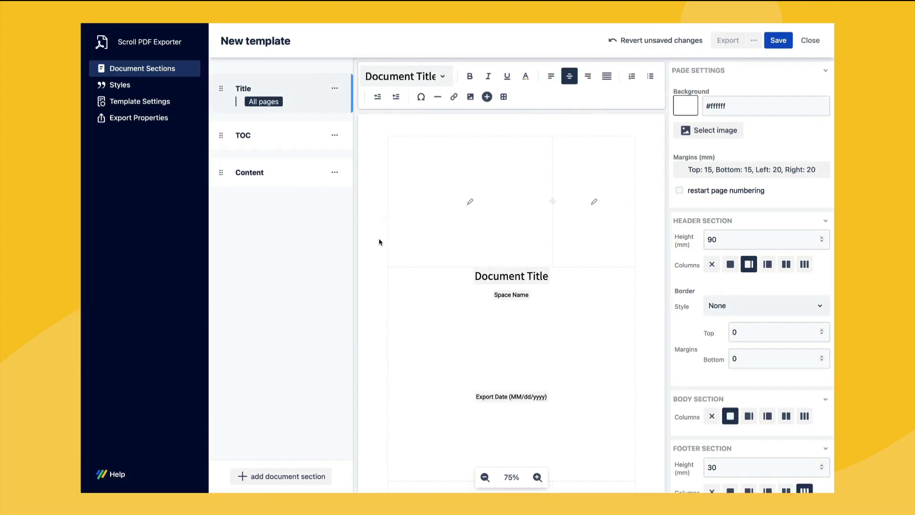
{"action": "left_click", "coordinate": [255, 41]}
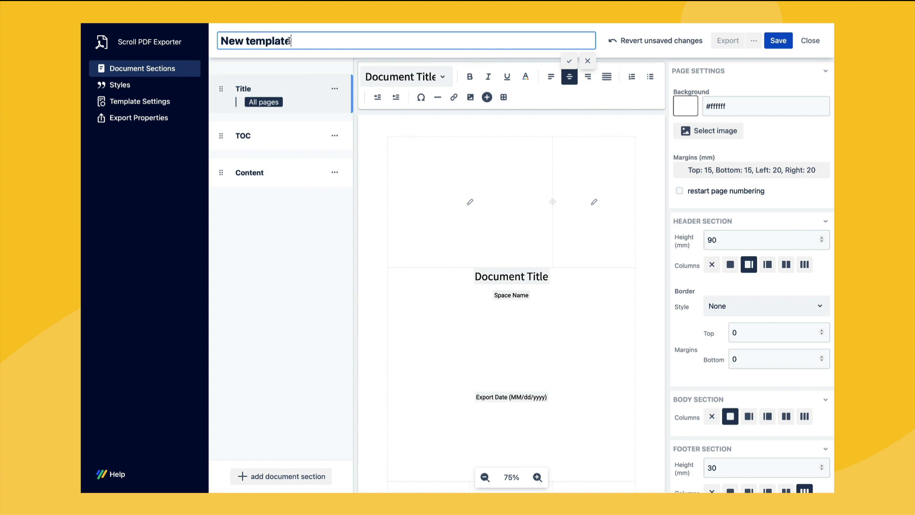
{"action": "key", "text": "ctrl+a"}
{"action": "type", "text": "CleverApp Template"}
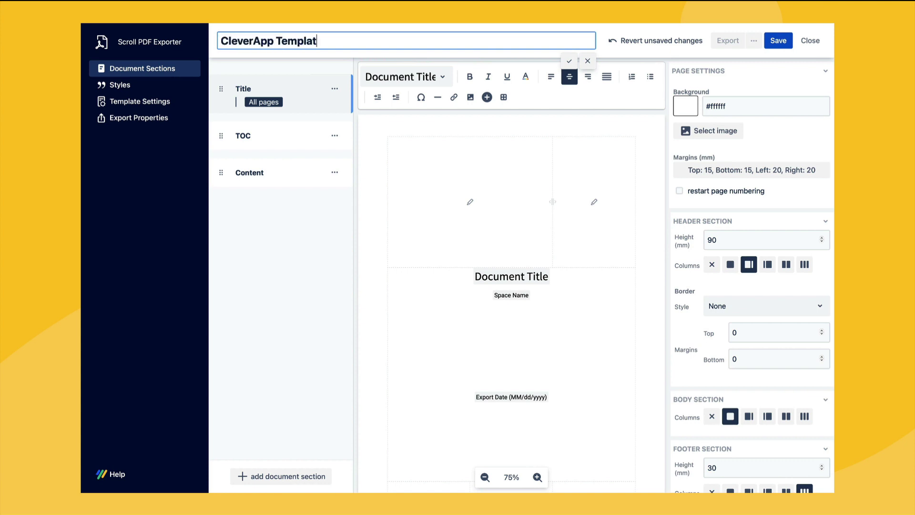
{"action": "left_click", "coordinate": [567, 60]}
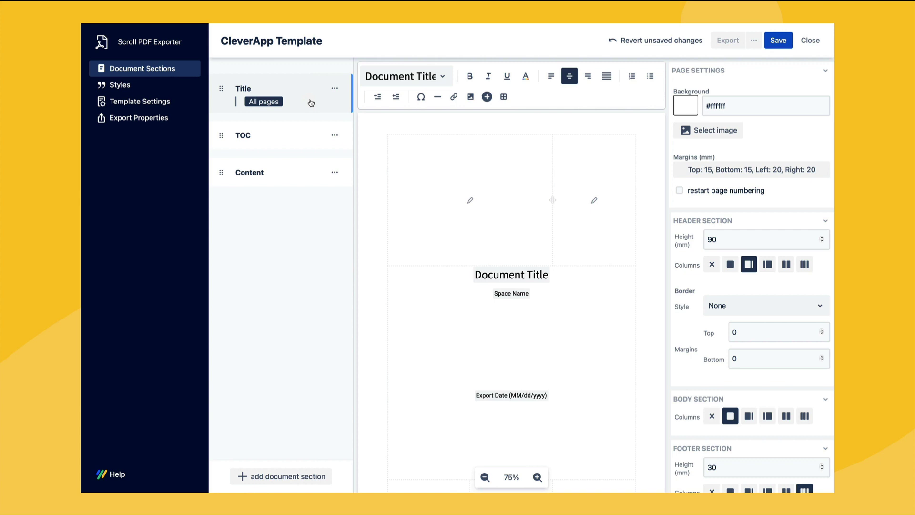
{"action": "scroll", "coordinate": [422, 198], "scroll_direction": "down", "scroll_amount": 3}
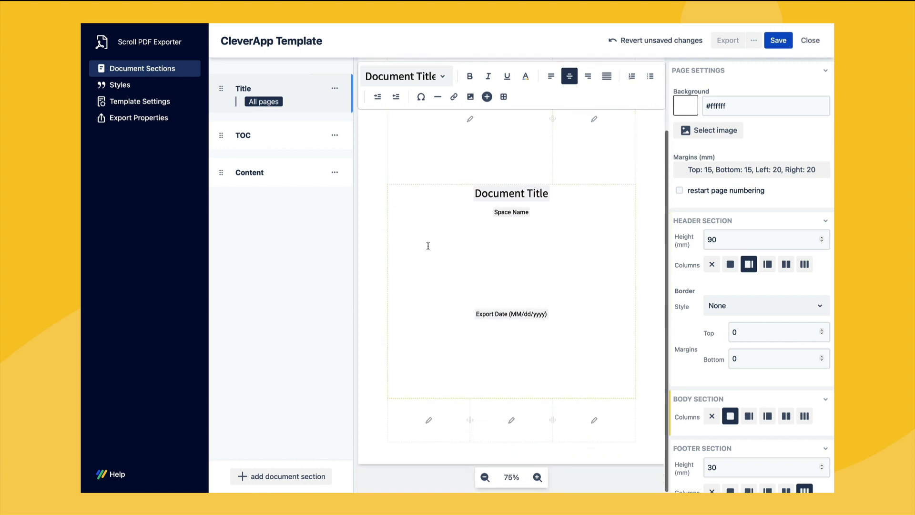
{"action": "scroll", "coordinate": [429, 417], "scroll_direction": "up", "scroll_amount": 3}
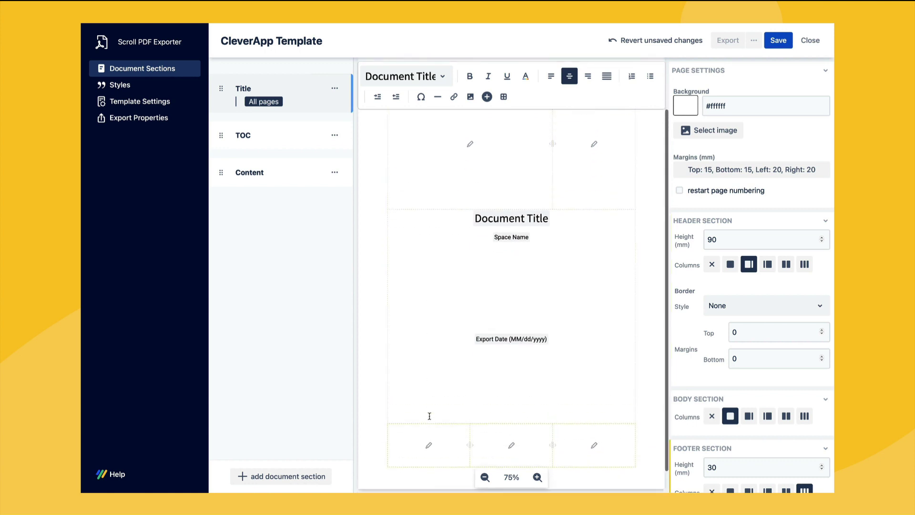
{"action": "left_click", "coordinate": [297, 147]}
{"action": "left_click", "coordinate": [301, 173]}
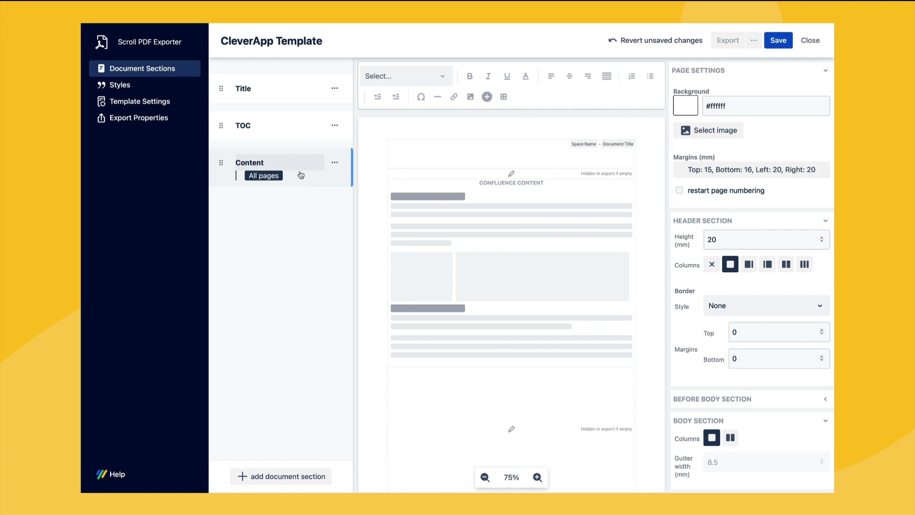
{"action": "left_click", "coordinate": [305, 96]}
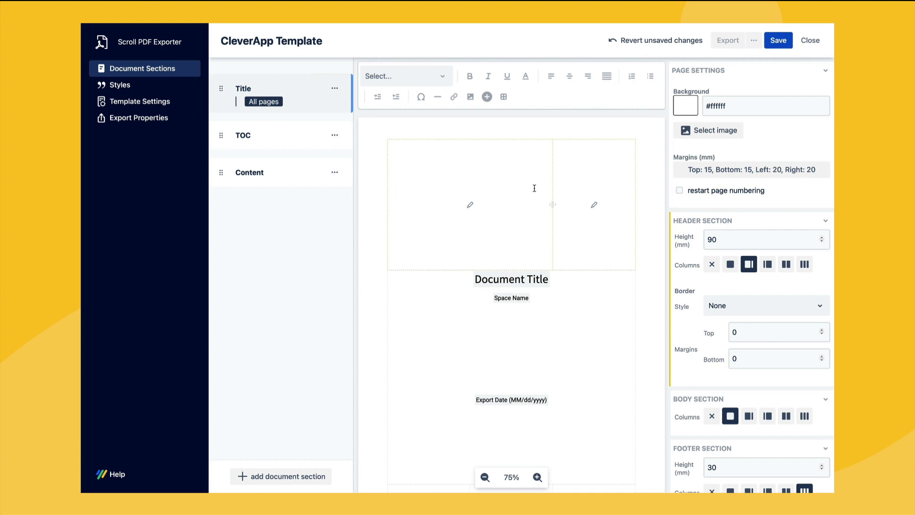
{"action": "left_click", "coordinate": [559, 280]}
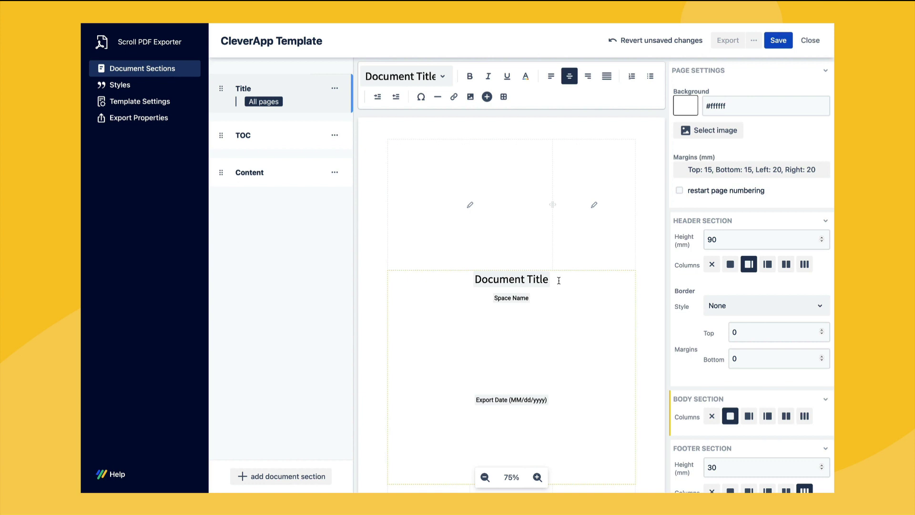
Step: Add an Export User Full Name placeholder below the title, styled as Document Subtitle
{"action": "key", "text": "Return"}
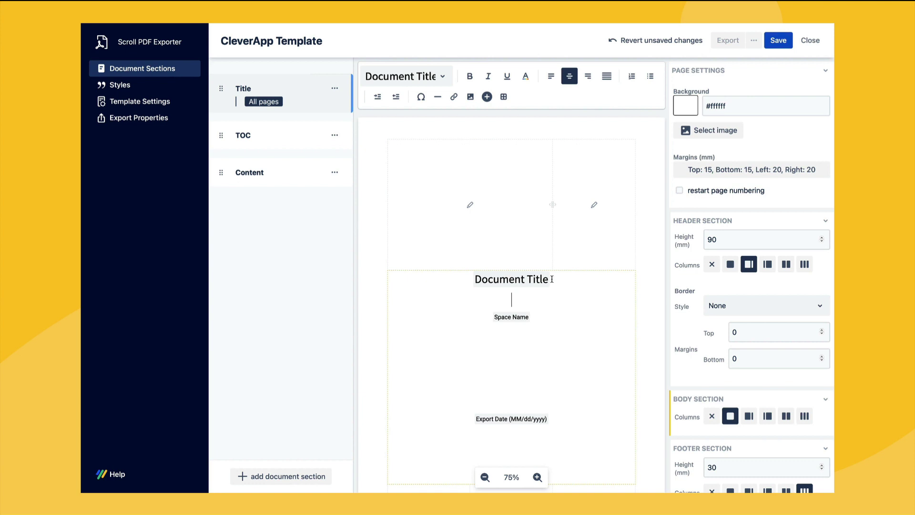
{"action": "left_click", "coordinate": [487, 98]}
{"action": "scroll", "coordinate": [580, 190], "scroll_direction": "down", "scroll_amount": 5}
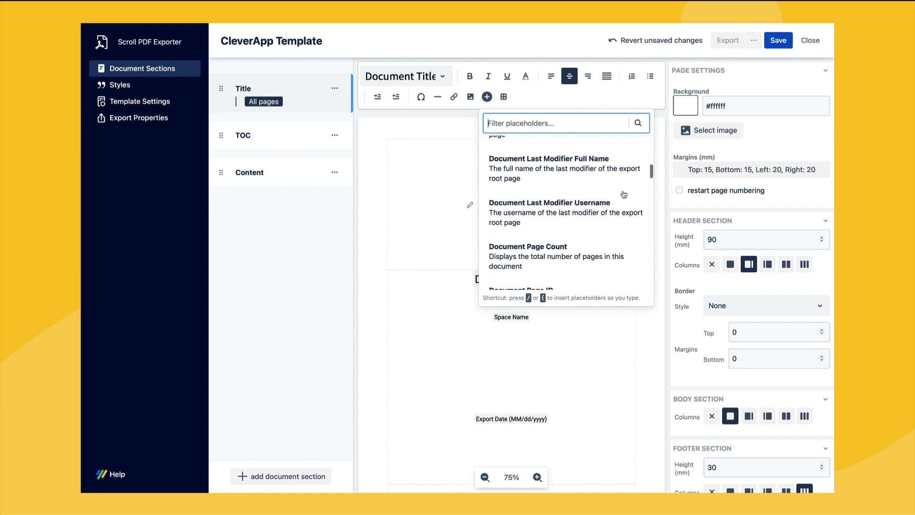
{"action": "scroll", "coordinate": [619, 200], "scroll_direction": "down", "scroll_amount": 10}
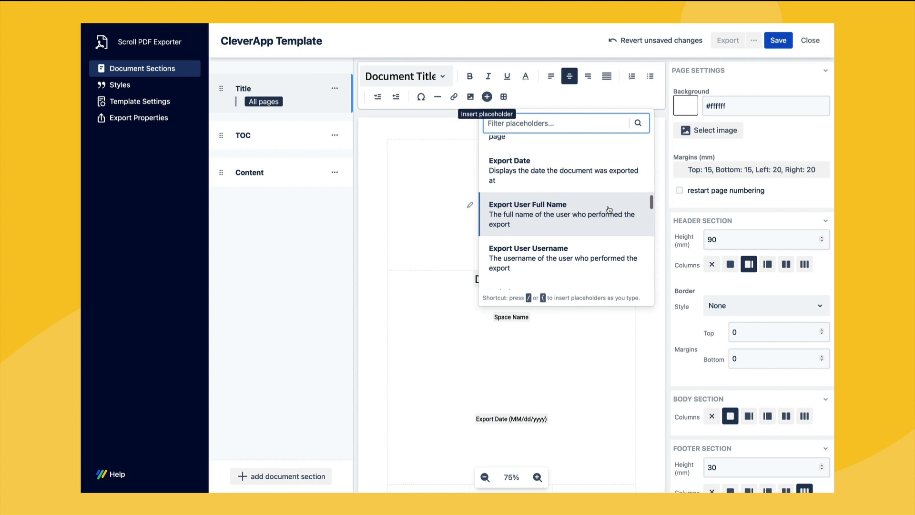
{"action": "left_click", "coordinate": [609, 210]}
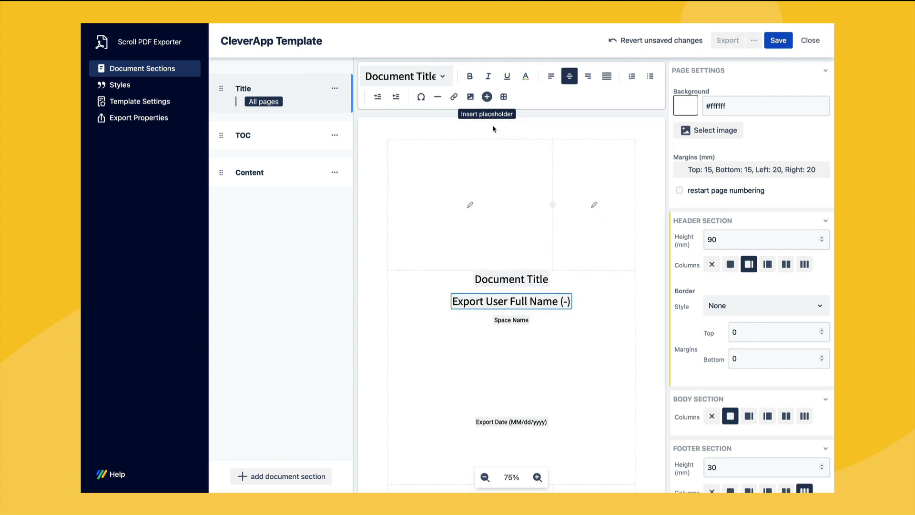
{"action": "left_click", "coordinate": [445, 80]}
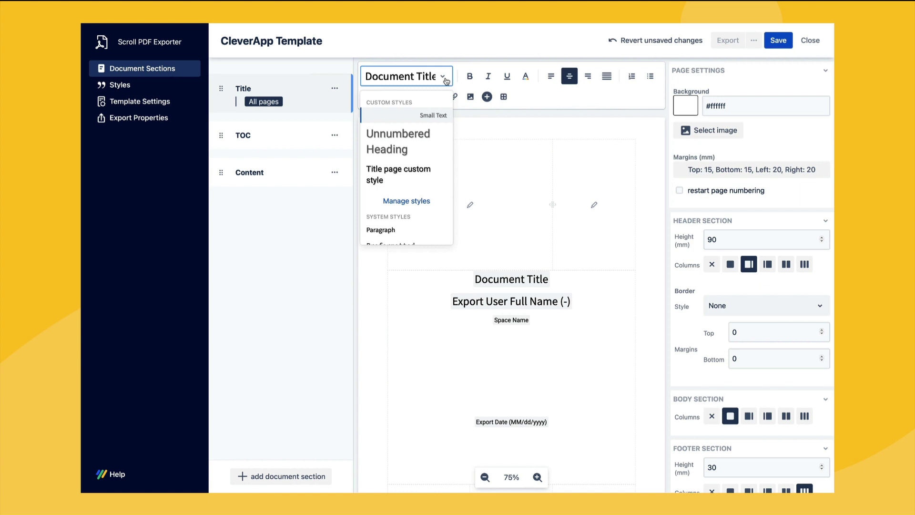
{"action": "scroll", "coordinate": [430, 164], "scroll_direction": "down", "scroll_amount": 5}
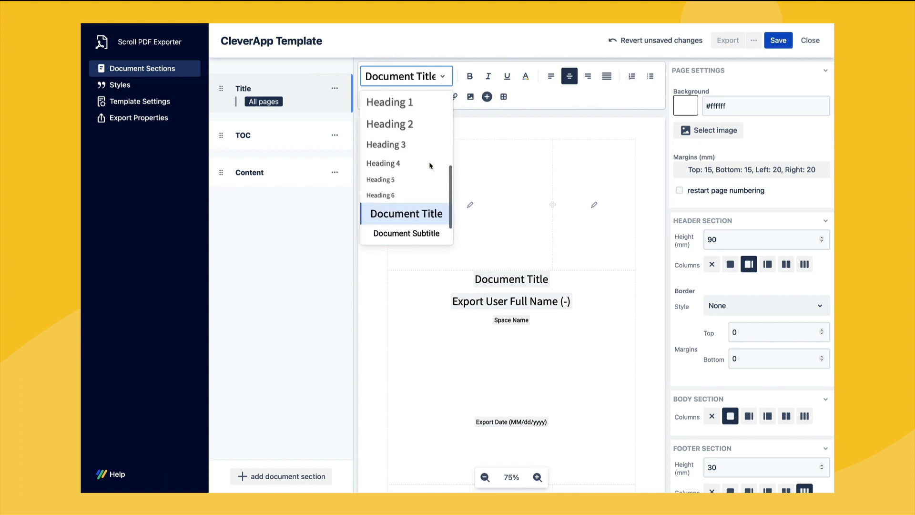
{"action": "scroll", "coordinate": [429, 165], "scroll_direction": "down", "scroll_amount": 1}
{"action": "left_click", "coordinate": [428, 205]}
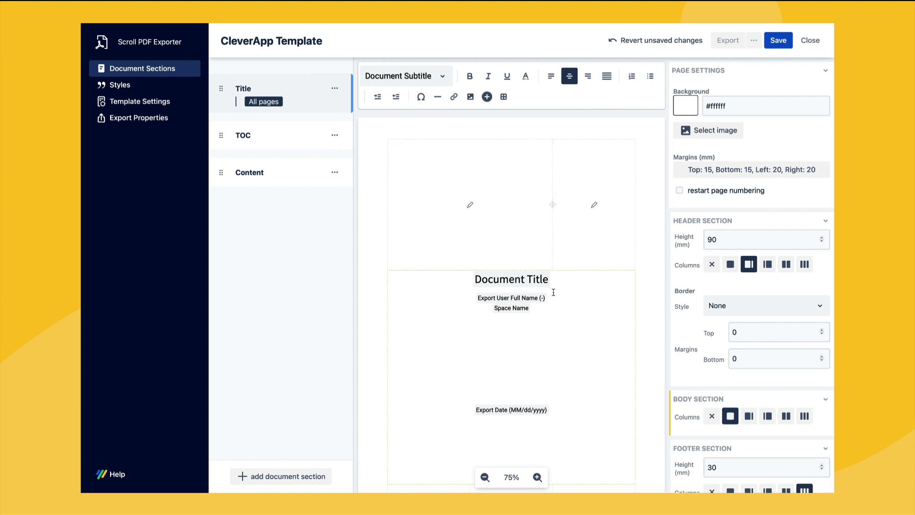
Step: Remove the placeholder line and use the dark uploaded image as the title page background
{"action": "key", "text": "BackSpace"}
{"action": "key", "text": "BackSpace"}
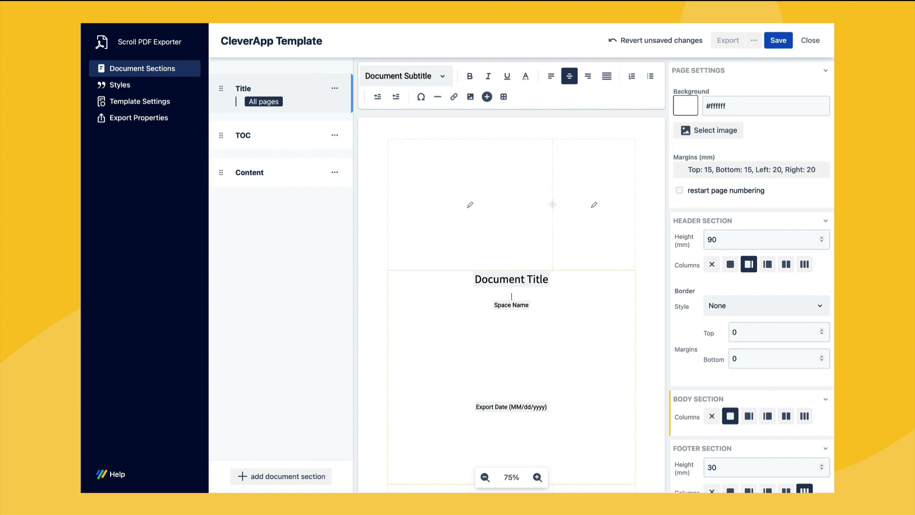
{"action": "left_click", "coordinate": [686, 130]}
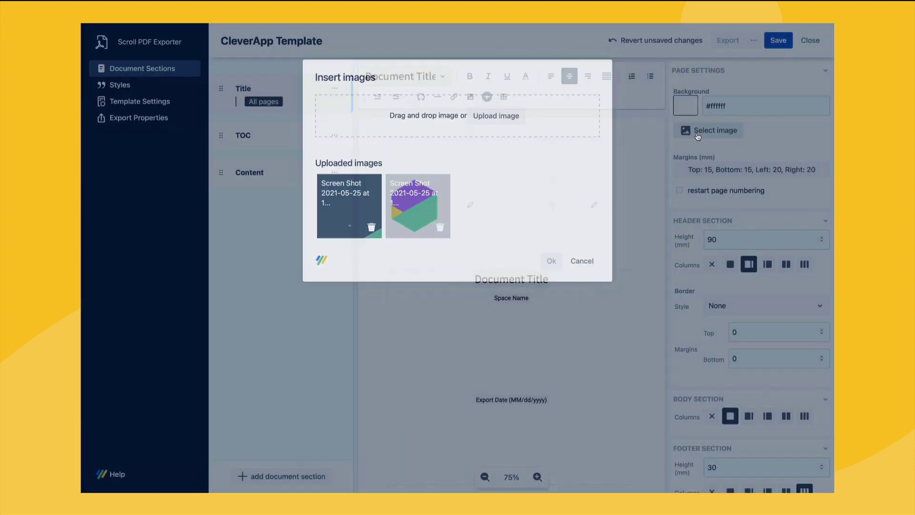
{"action": "left_click", "coordinate": [553, 256]}
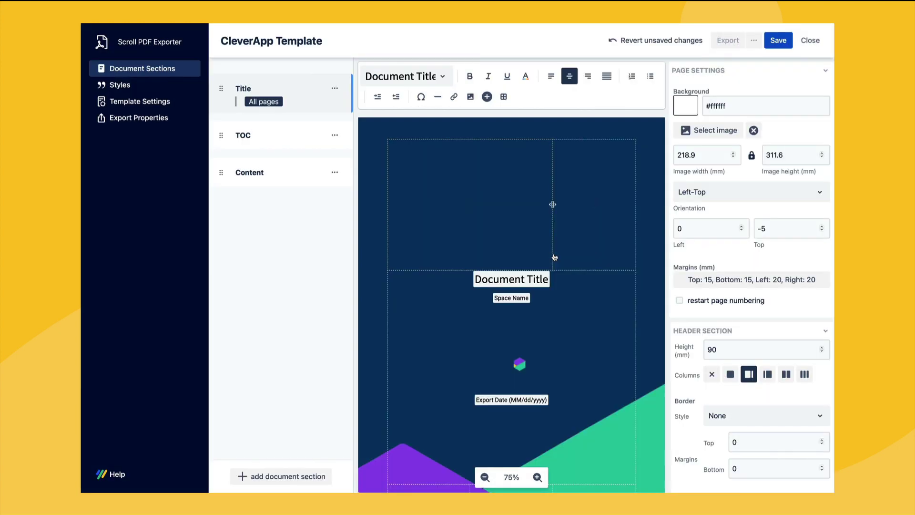
Step: Insert the purple Good Software logo into the TOC section footer at 200 px width
{"action": "left_click", "coordinate": [311, 141]}
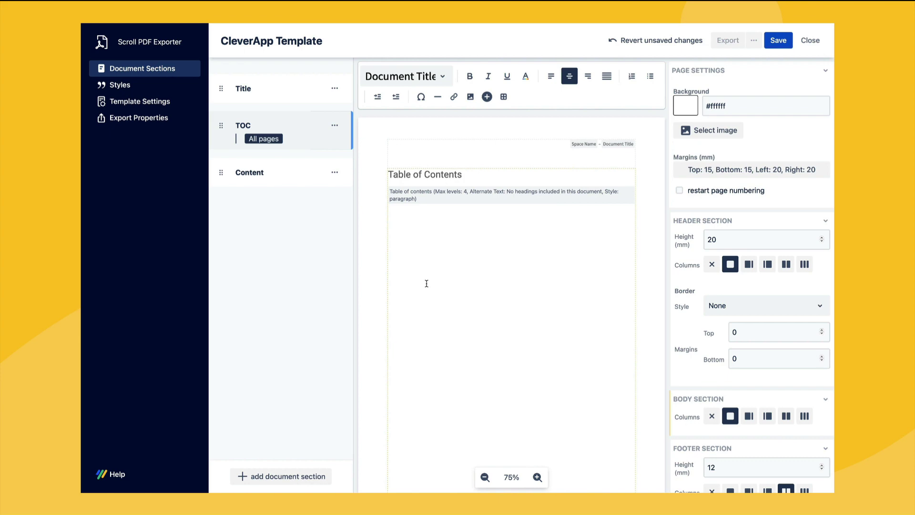
{"action": "scroll", "coordinate": [449, 311], "scroll_direction": "down", "scroll_amount": 3}
{"action": "left_click", "coordinate": [452, 434]}
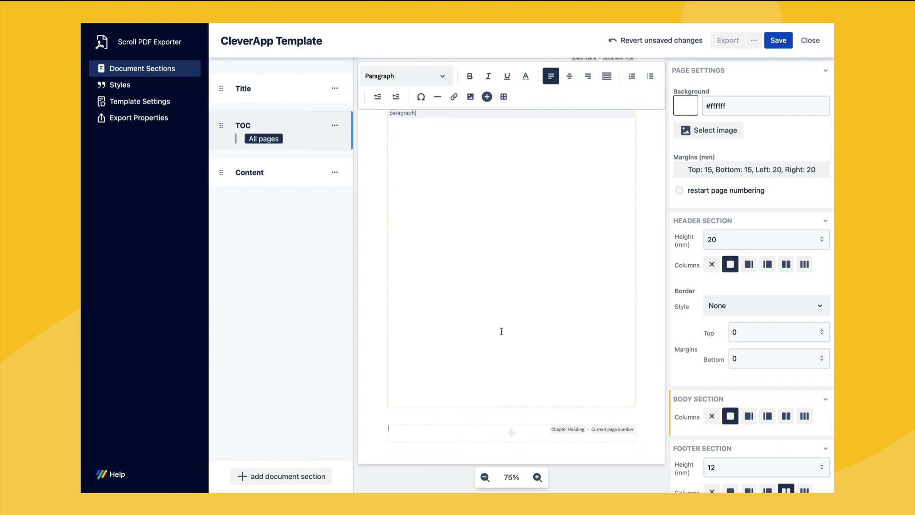
{"action": "left_click", "coordinate": [470, 97]}
{"action": "left_click", "coordinate": [418, 200]}
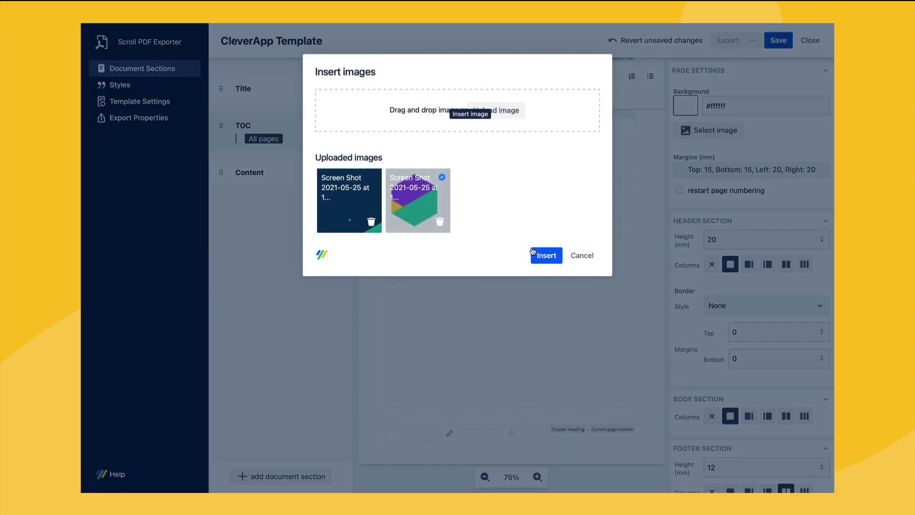
{"action": "left_click", "coordinate": [544, 256]}
{"action": "left_click", "coordinate": [423, 441]}
{"action": "double_click", "coordinate": [376, 415]}
{"action": "type", "text": "200"}
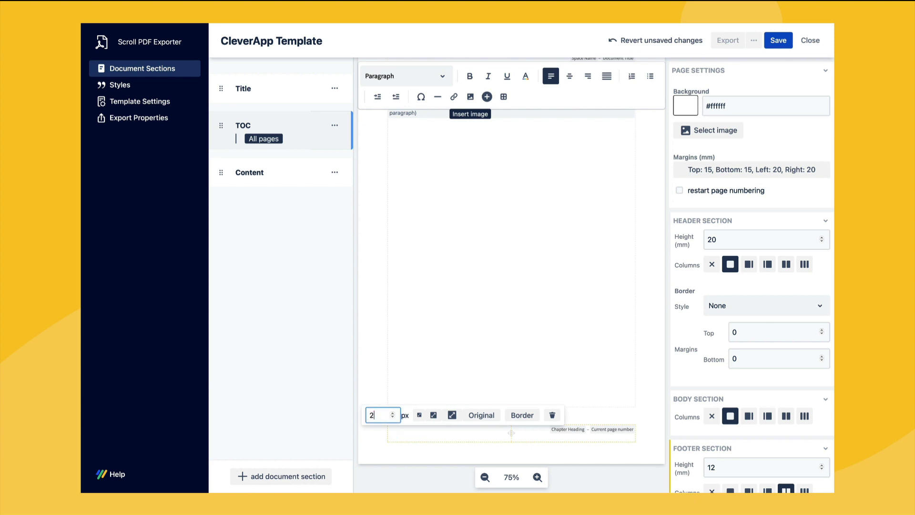
{"action": "left_click", "coordinate": [401, 435]}
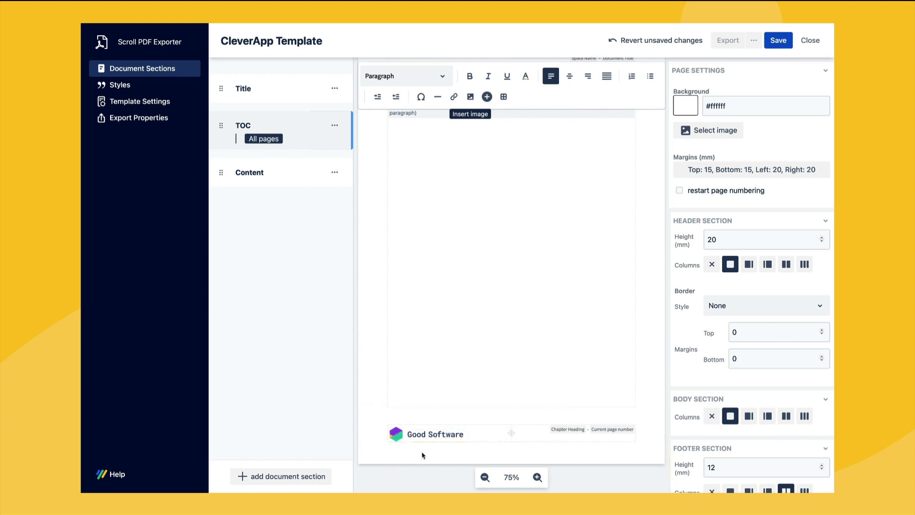
Step: Insert the same logo into the Content section footer, also 200 px wide
{"action": "left_click", "coordinate": [293, 178]}
{"action": "left_click", "coordinate": [447, 431]}
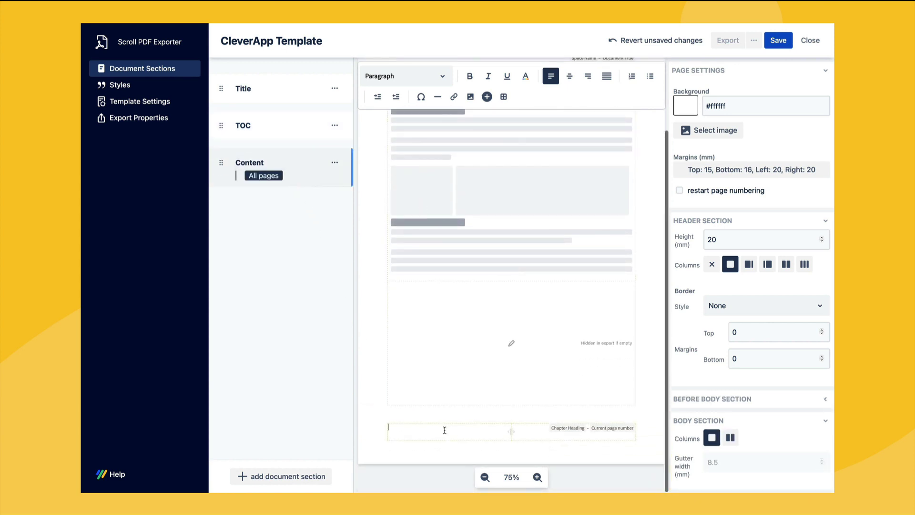
{"action": "left_click", "coordinate": [471, 97]}
{"action": "key", "text": "Return"}
{"action": "type", "text": "200"}
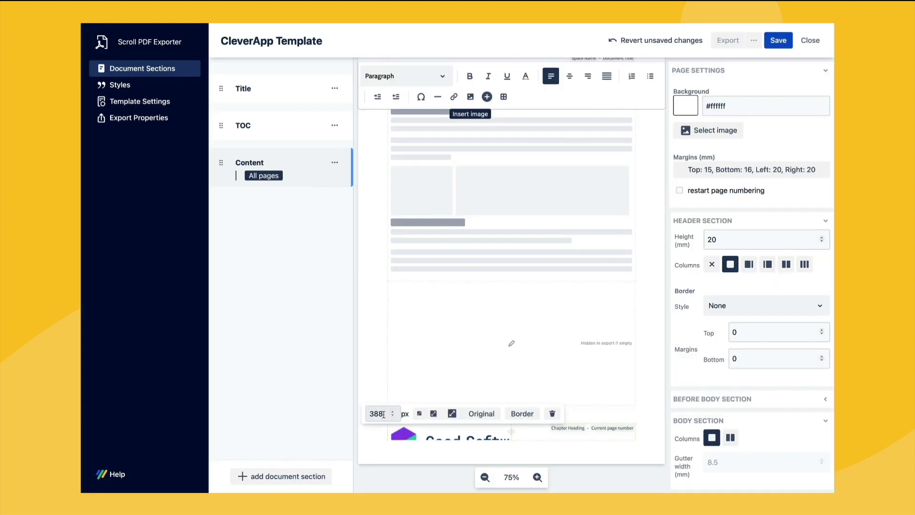
{"action": "left_click", "coordinate": [394, 453]}
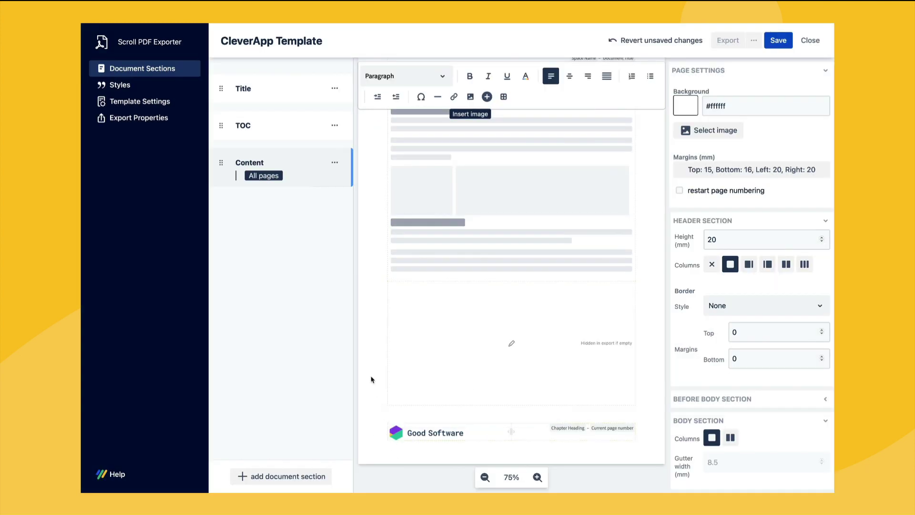
Step: Set ToC Level 1 to Roboto with a blank page-number leader, and ToC Level 2 to Roboto
{"action": "left_click", "coordinate": [176, 89]}
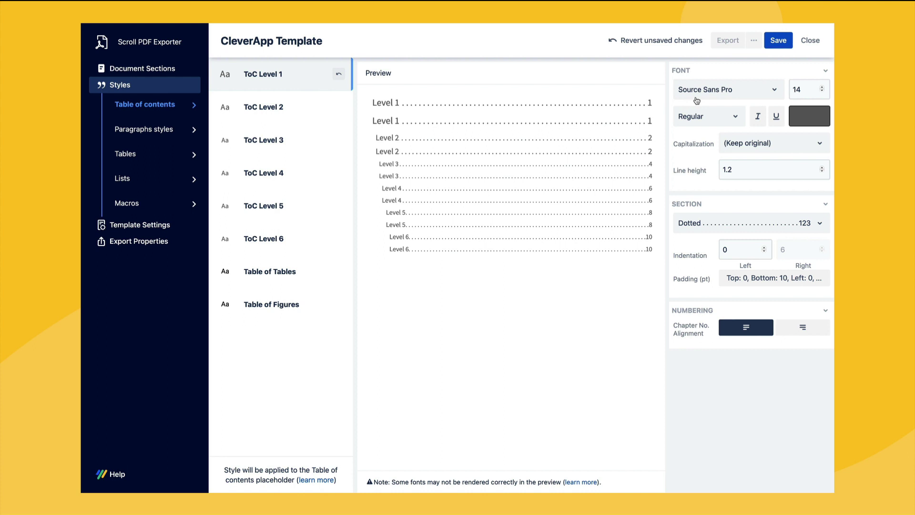
{"action": "left_click", "coordinate": [700, 94]}
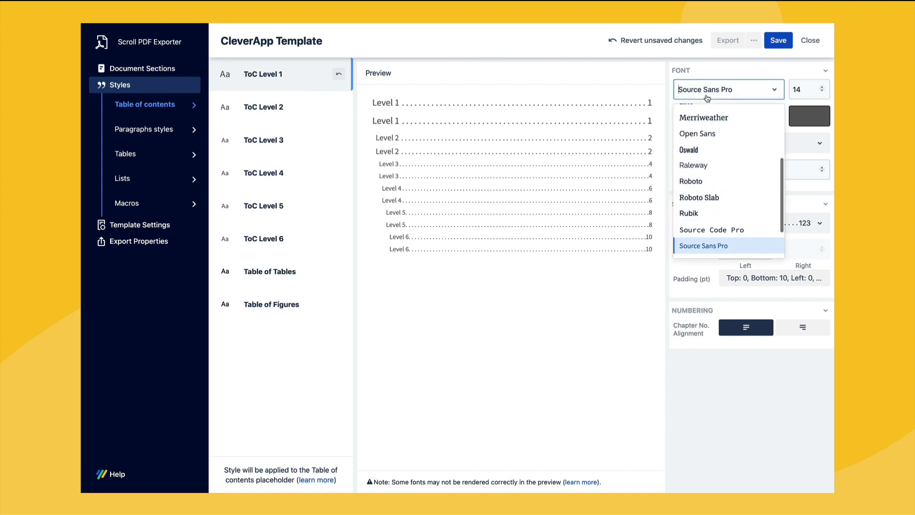
{"action": "left_click", "coordinate": [715, 182]}
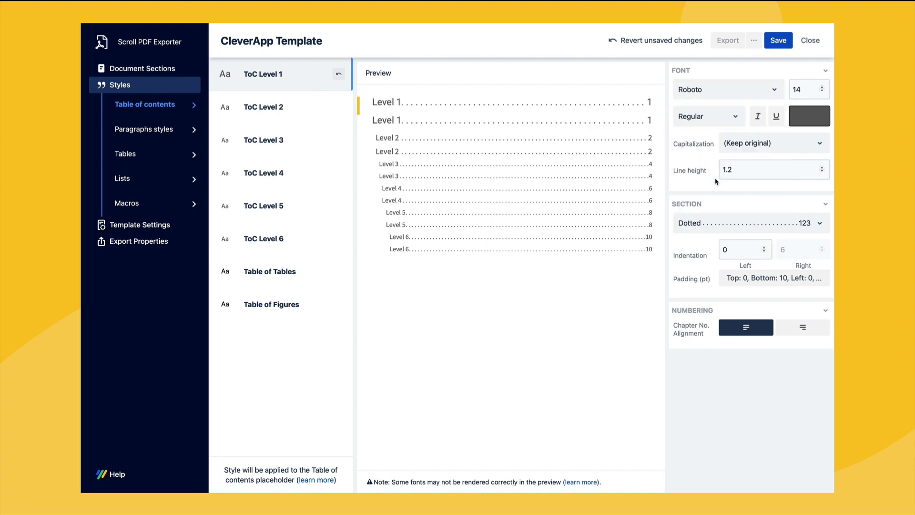
{"action": "left_click", "coordinate": [722, 223]}
{"action": "left_click", "coordinate": [711, 267]}
{"action": "left_click", "coordinate": [311, 113]}
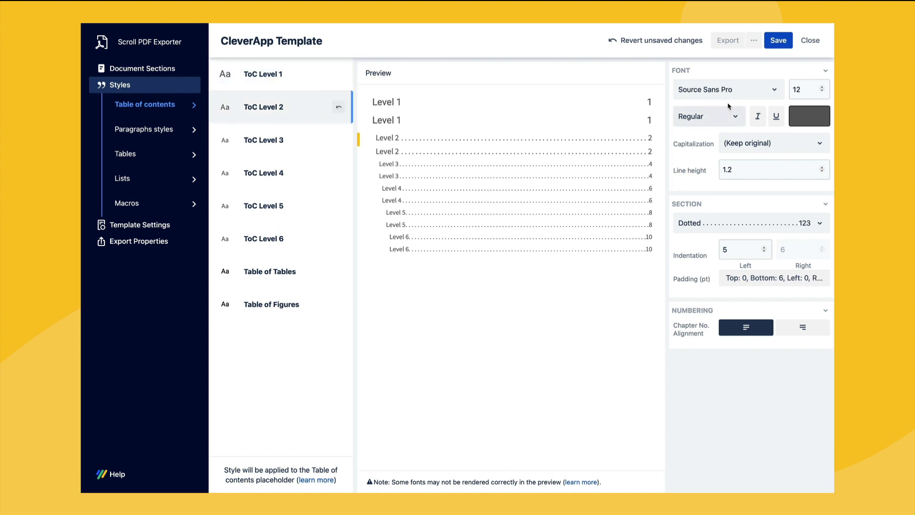
{"action": "left_click", "coordinate": [724, 95]}
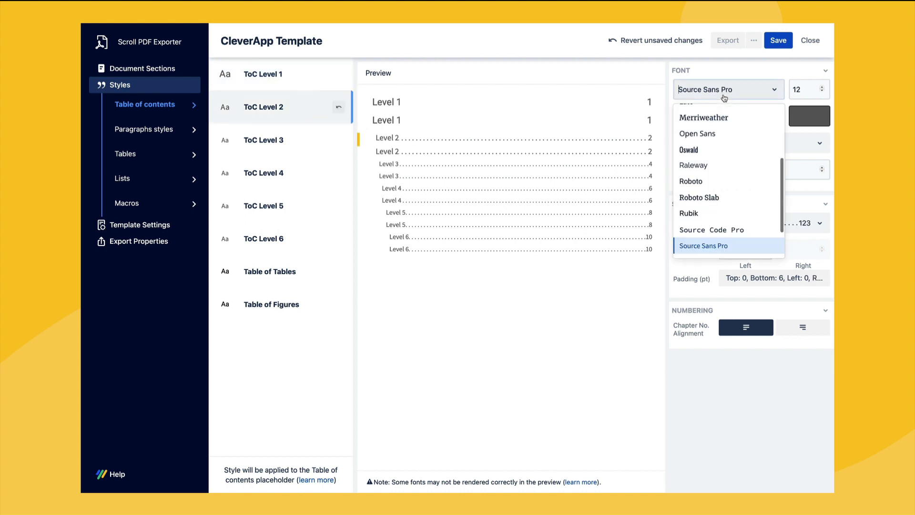
{"action": "left_click", "coordinate": [715, 187]}
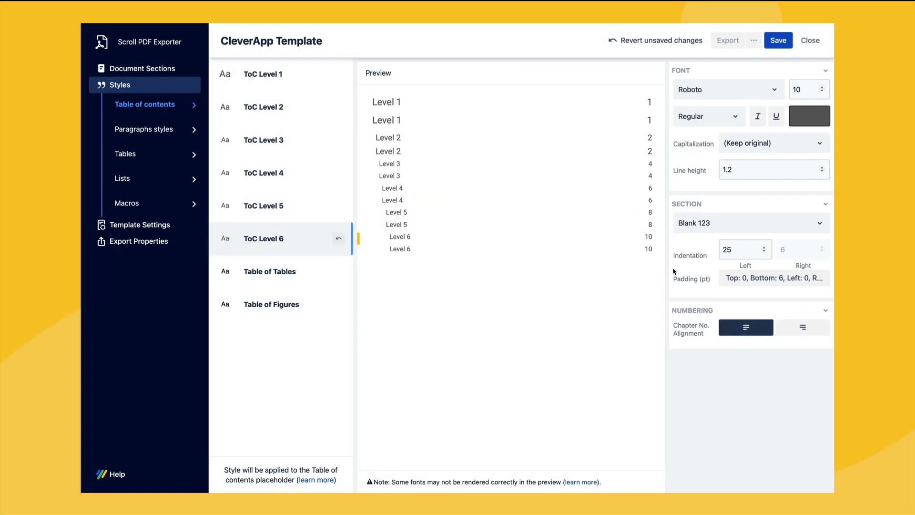
{"action": "left_click", "coordinate": [170, 131]}
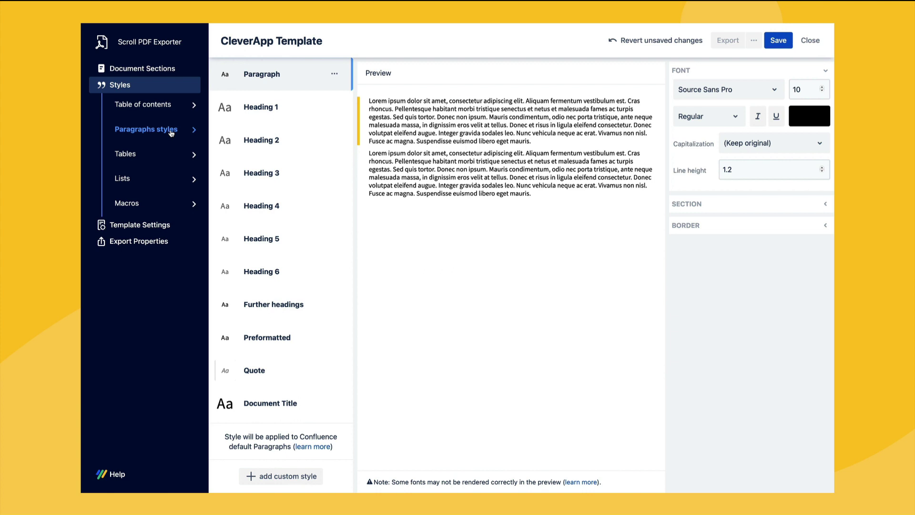
Step: Set the Paragraph and Heading 1 fonts to Roboto, leaving heading numbering at None
{"action": "left_click", "coordinate": [727, 90]}
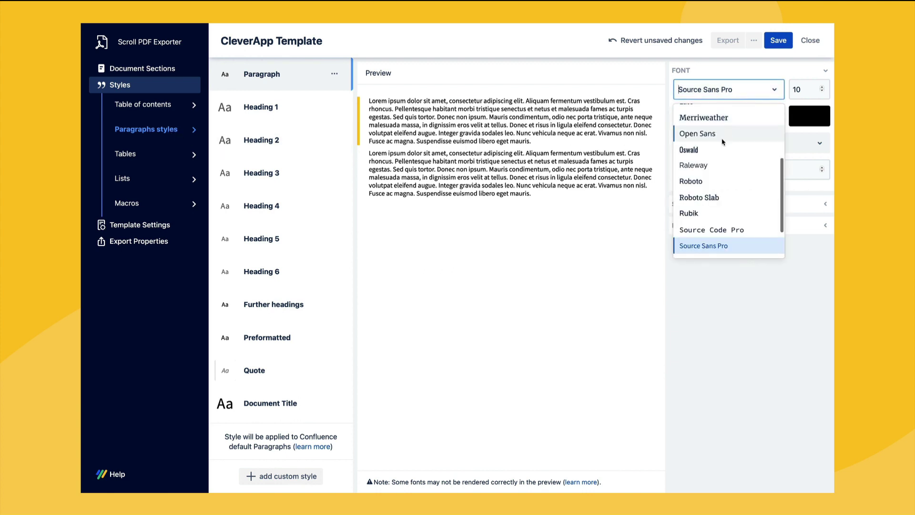
{"action": "left_click", "coordinate": [711, 182]}
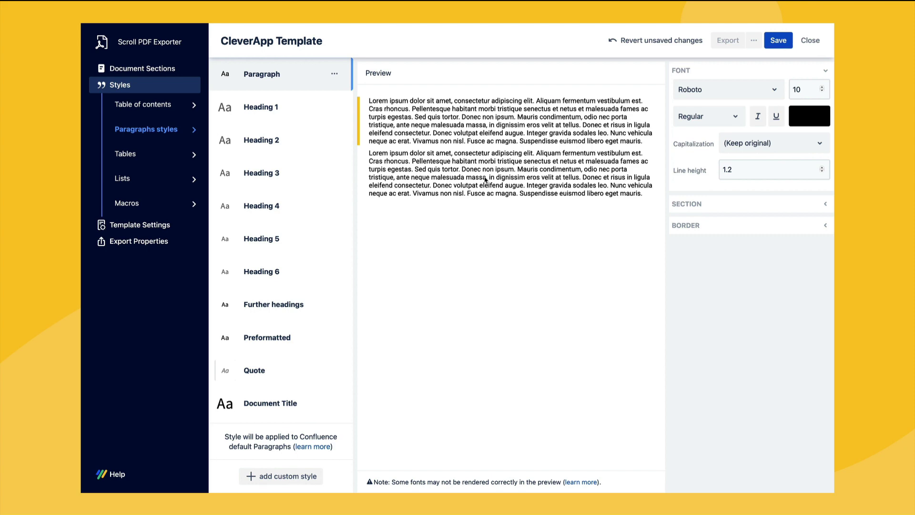
{"action": "left_click", "coordinate": [313, 114]}
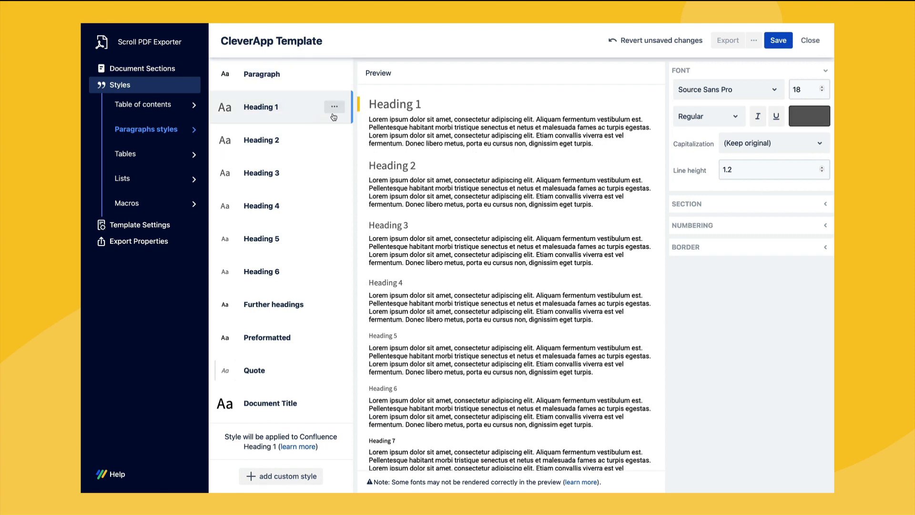
{"action": "left_click", "coordinate": [739, 93]}
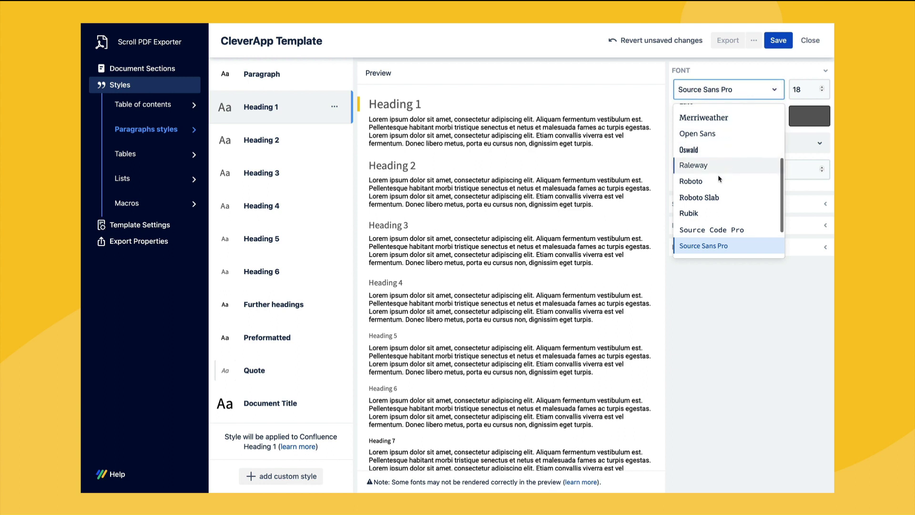
{"action": "left_click", "coordinate": [710, 181]}
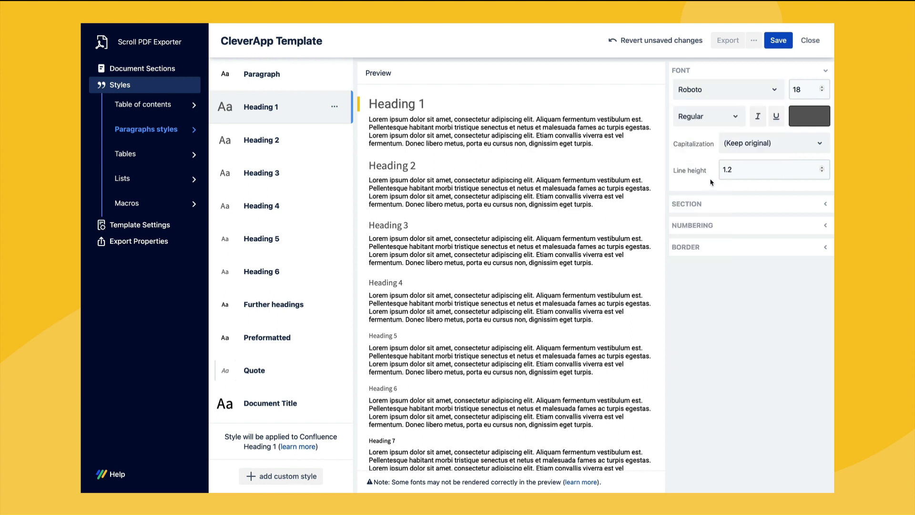
{"action": "left_click", "coordinate": [734, 227]}
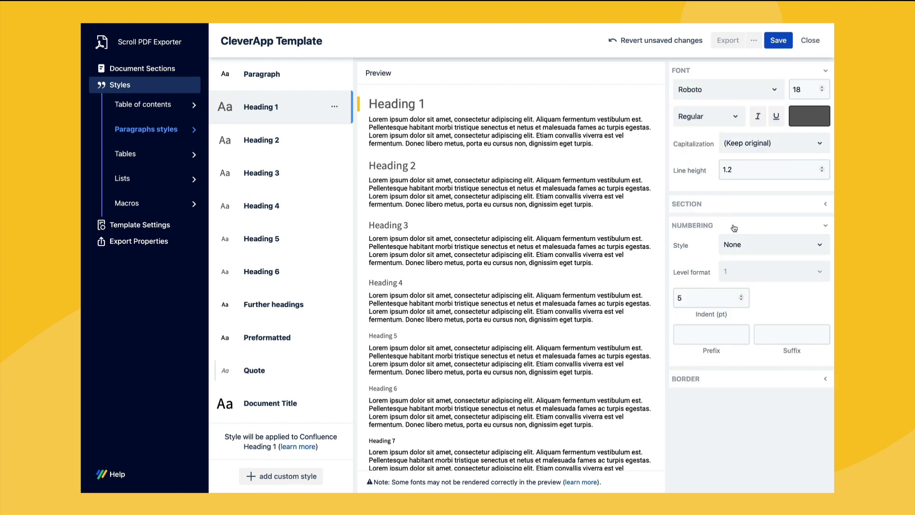
{"action": "left_click", "coordinate": [740, 242]}
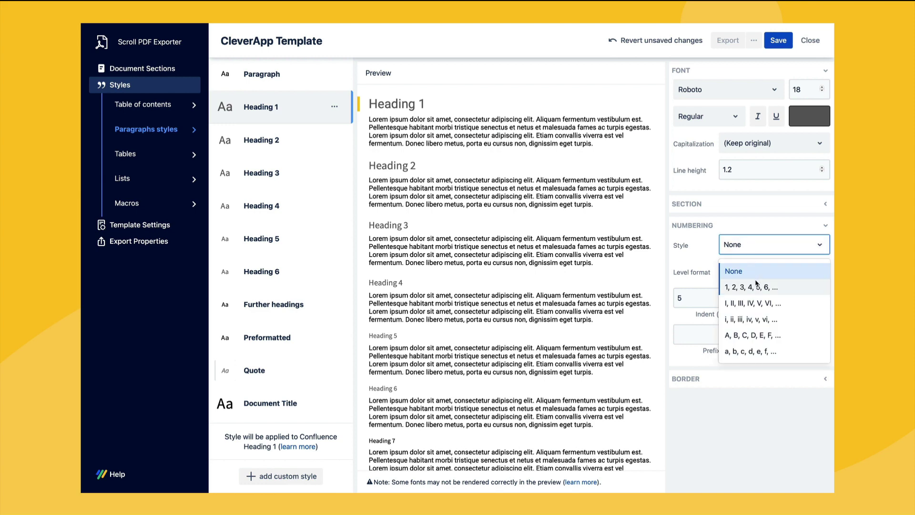
{"action": "key", "text": "Escape"}
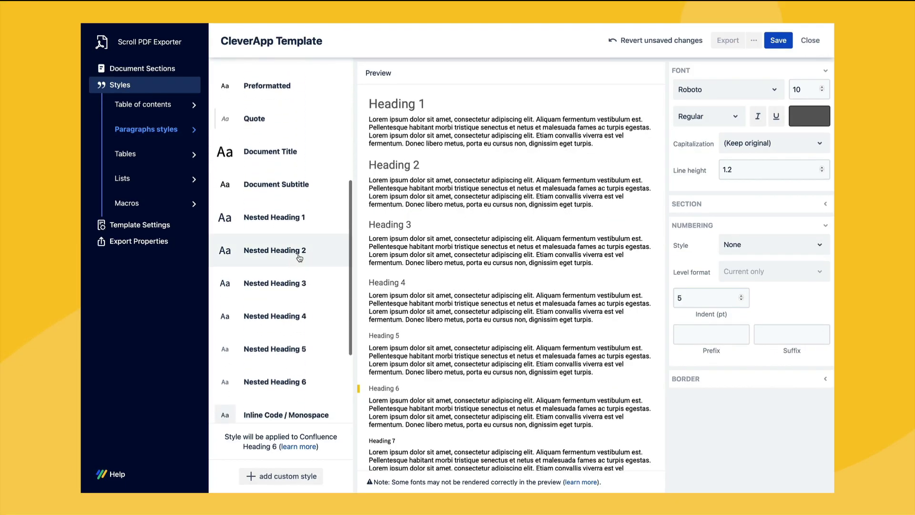
Step: Set the Document Title style to Roboto with light grey #CCCBCB text
{"action": "left_click", "coordinate": [302, 156]}
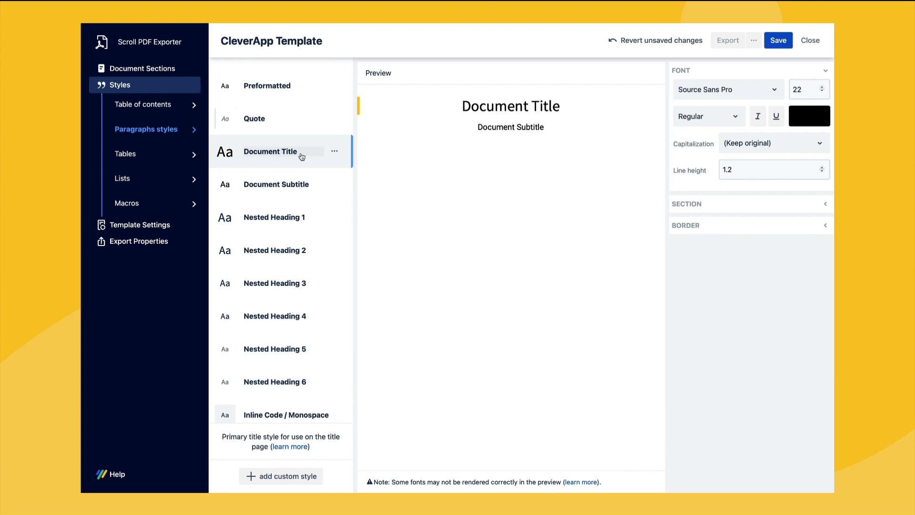
{"action": "left_click", "coordinate": [743, 95]}
{"action": "left_click", "coordinate": [714, 178]}
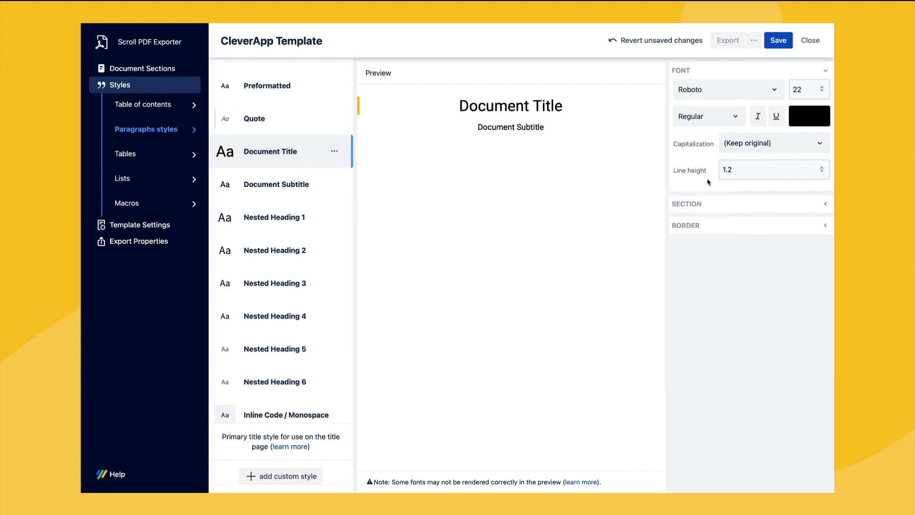
{"action": "left_click", "coordinate": [810, 124]}
{"action": "left_click_drag", "start_coordinate": [721, 160], "coordinate": [706, 154]}
{"action": "left_click_drag", "start_coordinate": [768, 225], "coordinate": [740, 231]}
{"action": "key", "text": "ctrl+c"}
{"action": "left_click", "coordinate": [771, 308]}
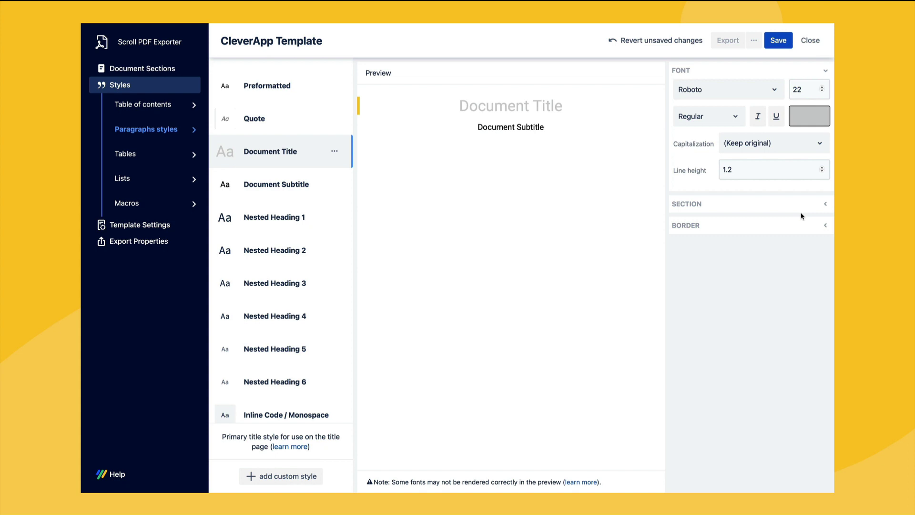
Step: Give the Document Subtitle style the same light grey #CCCBCB colour
{"action": "left_click", "coordinate": [313, 186]}
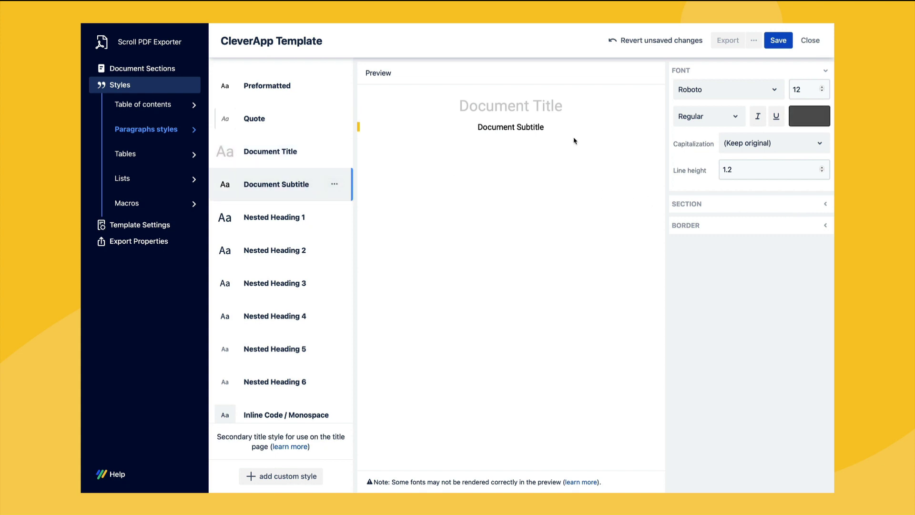
{"action": "left_click", "coordinate": [809, 116]}
{"action": "left_click", "coordinate": [770, 230]}
{"action": "key", "text": "ctrl+v"}
{"action": "left_click", "coordinate": [742, 293]}
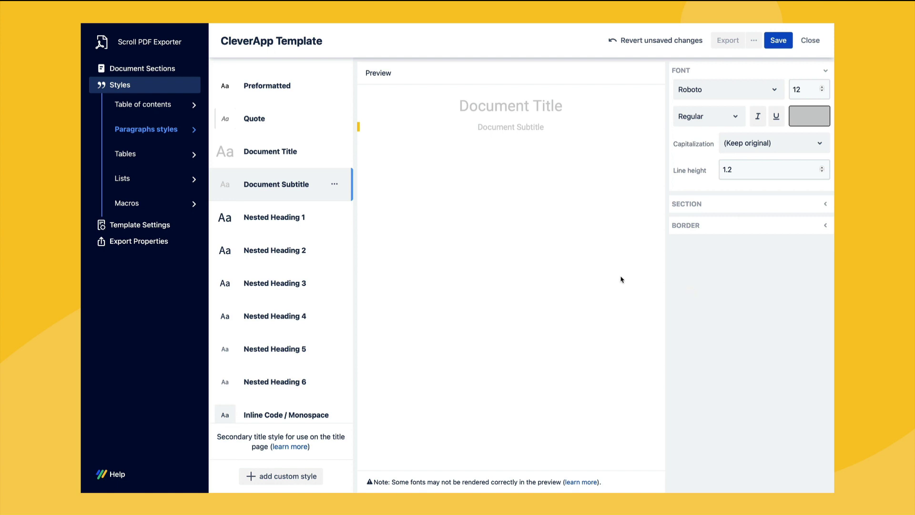
{"action": "scroll", "coordinate": [334, 191], "scroll_direction": "down", "scroll_amount": 5}
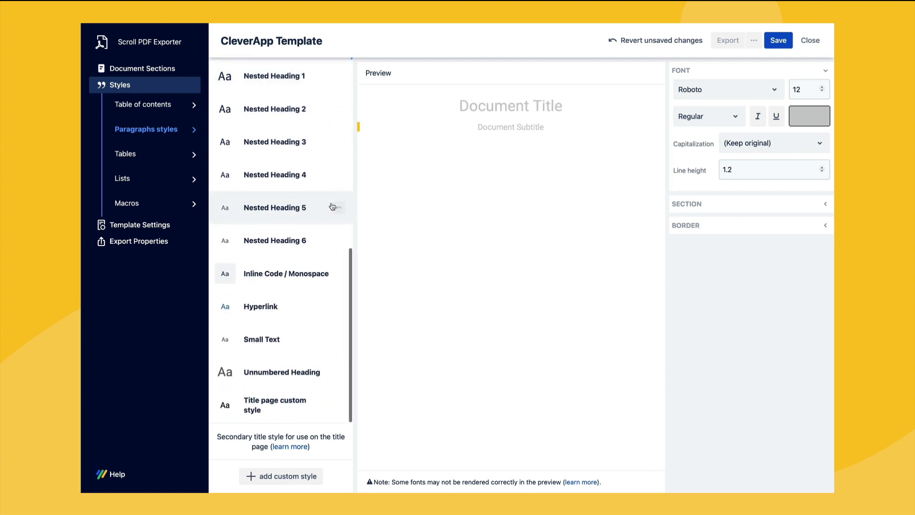
Step: Change the Default Table header cell background from grey to green #8cd9a4
{"action": "left_click", "coordinate": [149, 154]}
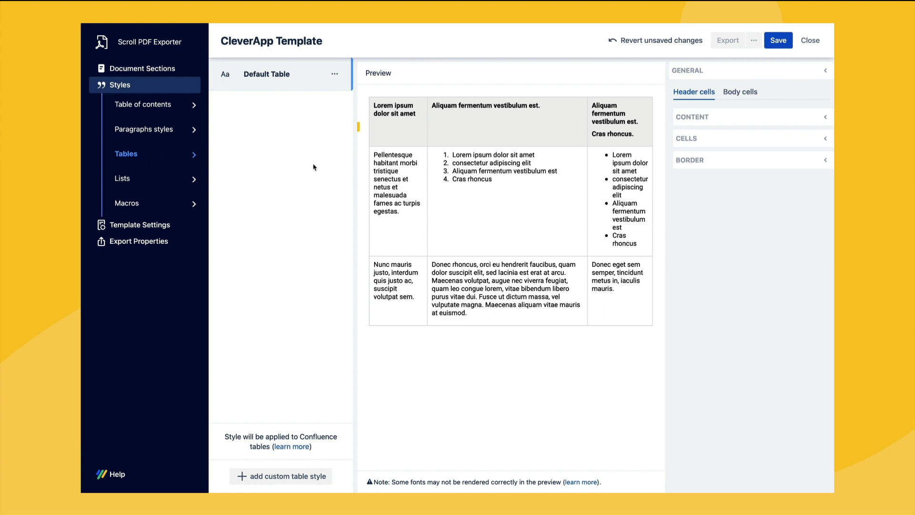
{"action": "left_click", "coordinate": [737, 96]}
{"action": "left_click", "coordinate": [694, 95]}
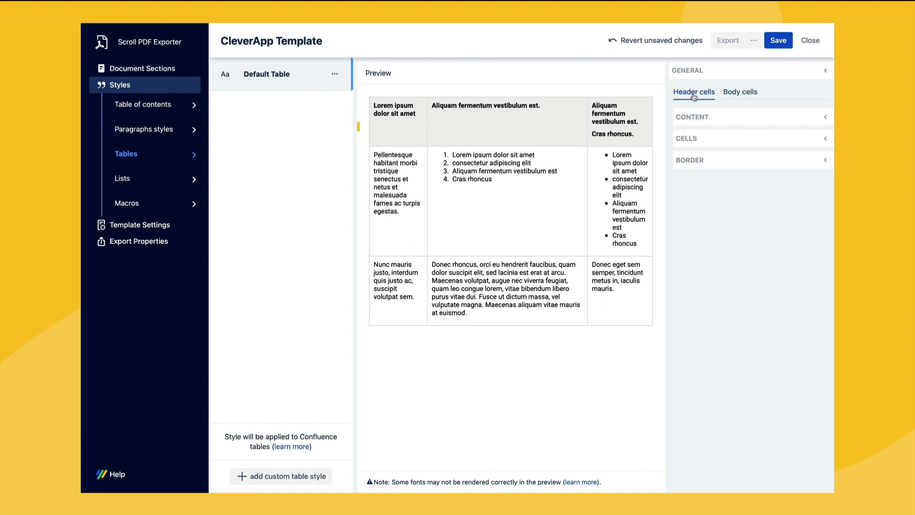
{"action": "left_click", "coordinate": [705, 122]}
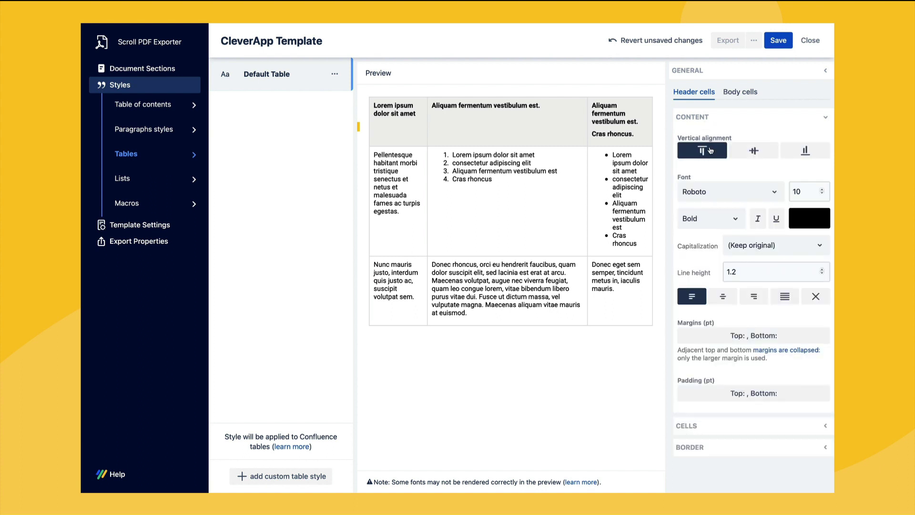
{"action": "left_click", "coordinate": [725, 429]}
{"action": "scroll", "coordinate": [715, 438], "scroll_direction": "down", "scroll_amount": 1}
{"action": "double_click", "coordinate": [744, 450]}
{"action": "key", "text": "BackSpace"}
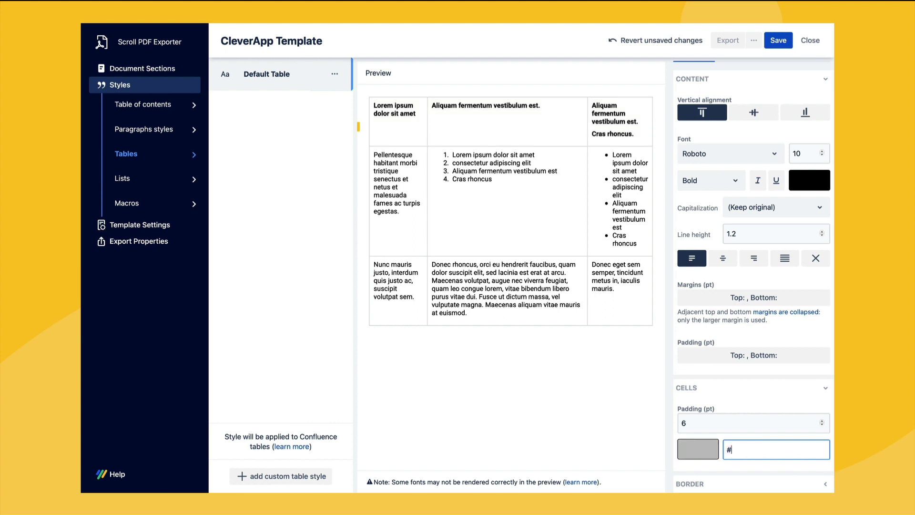
{"action": "type", "text": "8cd9a4"}
{"action": "left_click", "coordinate": [740, 470]}
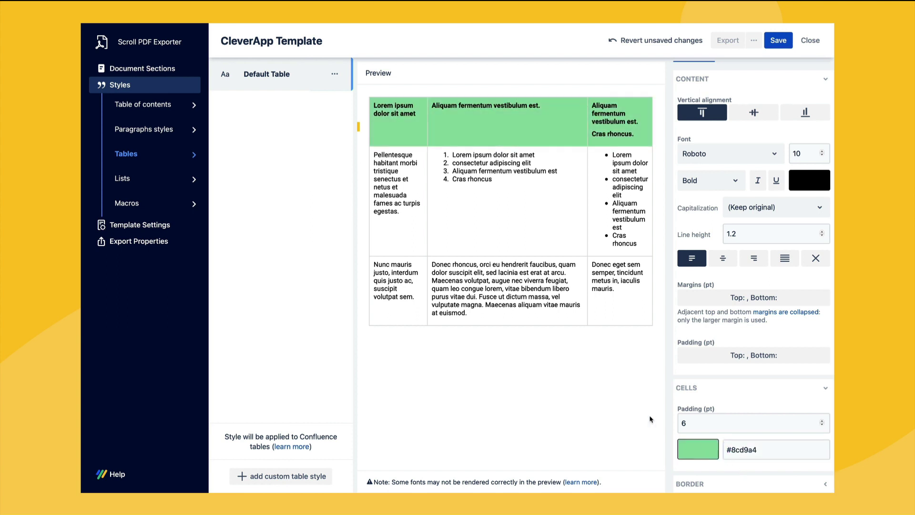
{"action": "left_click", "coordinate": [157, 185]}
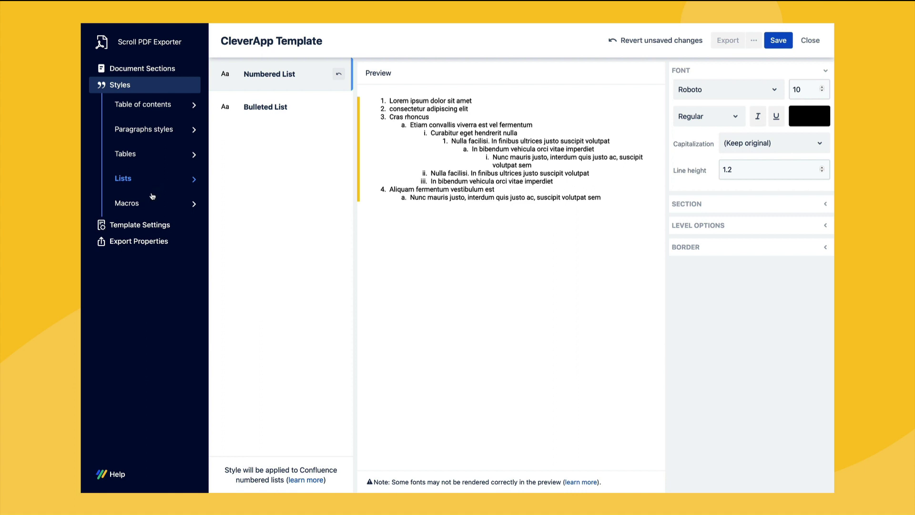
Step: Set the Info macro style's font to Roboto, Regular weight
{"action": "left_click", "coordinate": [149, 204]}
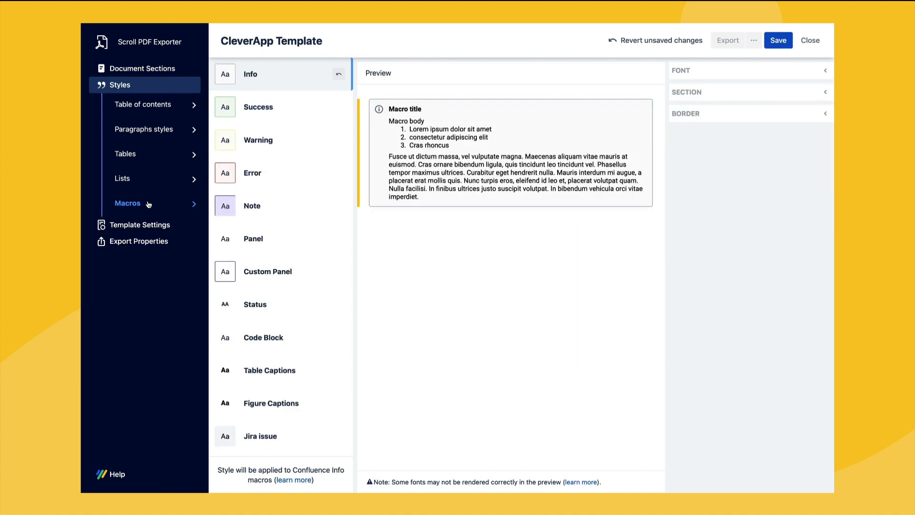
{"action": "left_click", "coordinate": [704, 76]}
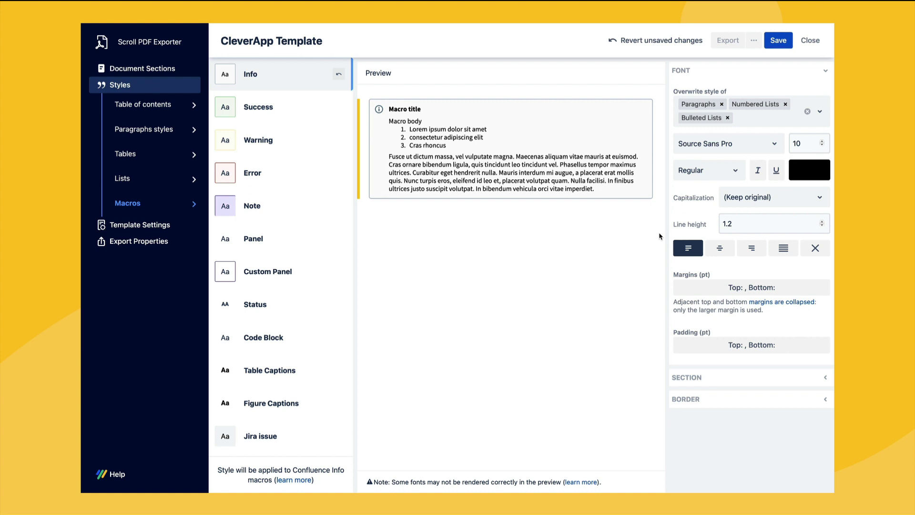
{"action": "left_click", "coordinate": [725, 145]}
{"action": "left_click", "coordinate": [713, 236]}
{"action": "left_click", "coordinate": [708, 173]}
{"action": "left_click", "coordinate": [700, 212]}
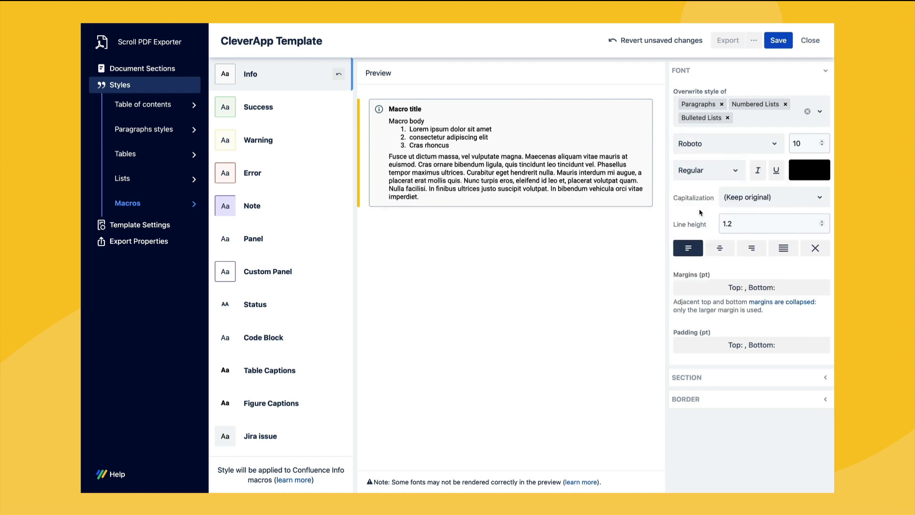
Step: Give the Info macro a top border width of 4, then go to Template Settings
{"action": "left_click", "coordinate": [705, 399]}
{"action": "scroll", "coordinate": [762, 391], "scroll_direction": "down", "scroll_amount": 2}
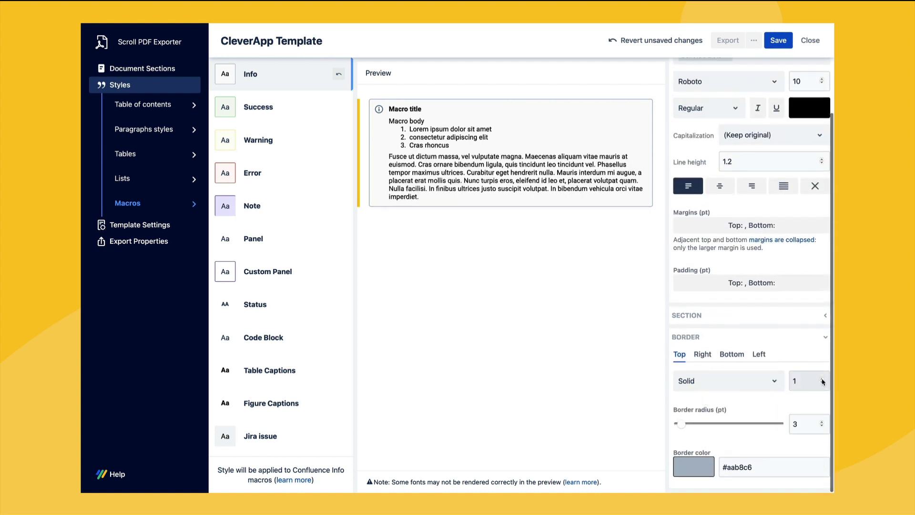
{"action": "left_click", "coordinate": [822, 379]}
{"action": "left_click", "coordinate": [822, 379]}
{"action": "left_click", "coordinate": [821, 380]}
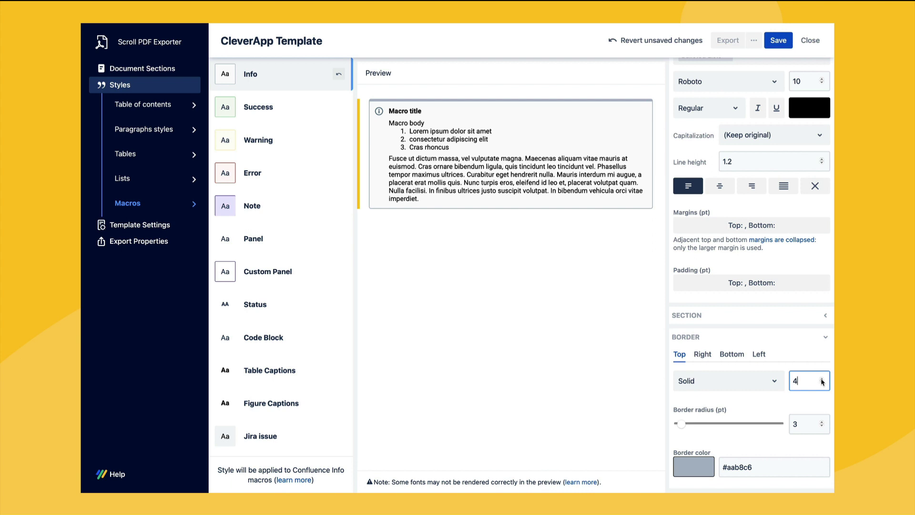
{"action": "scroll", "coordinate": [310, 339], "scroll_direction": "down", "scroll_amount": 2}
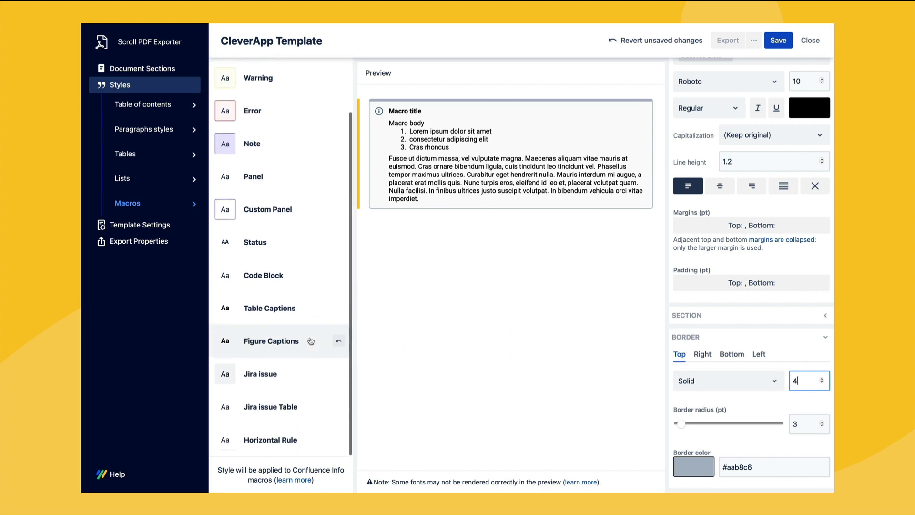
{"action": "left_click", "coordinate": [157, 226]}
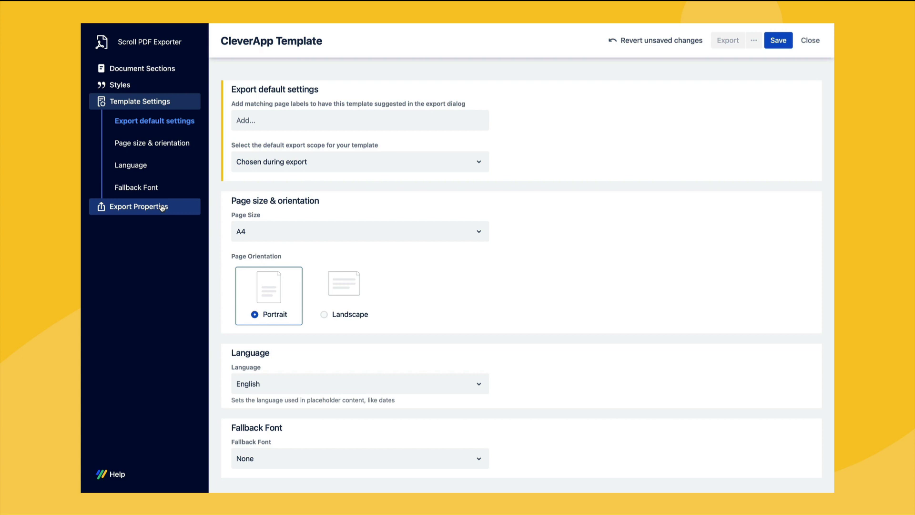
Step: Review the Export Properties (labels, content, macros, bookmarks, PDF metadata) and save CleverApp Template
{"action": "left_click", "coordinate": [162, 207]}
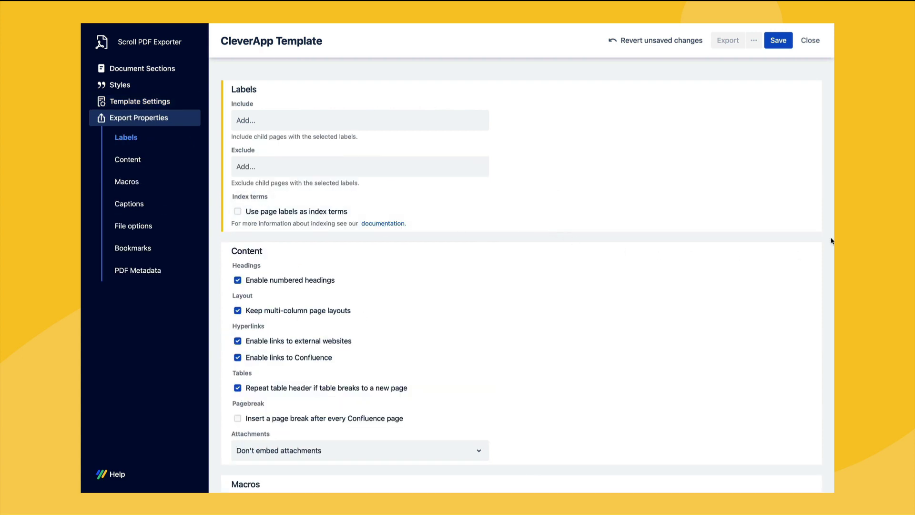
{"action": "scroll", "coordinate": [833, 240], "scroll_direction": "down", "scroll_amount": 1}
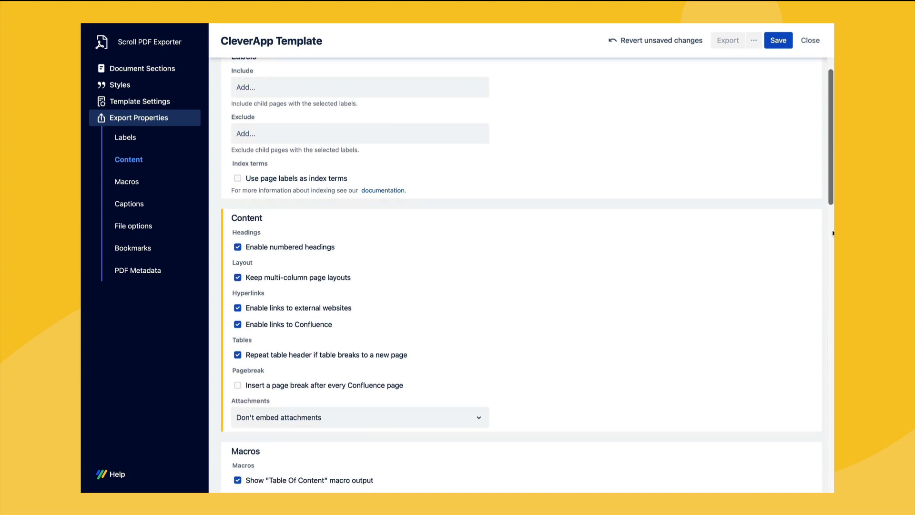
{"action": "left_click_drag", "start_coordinate": [833, 206], "coordinate": [832, 448]}
{"action": "scroll", "coordinate": [522, 273], "scroll_direction": "down", "scroll_amount": 3}
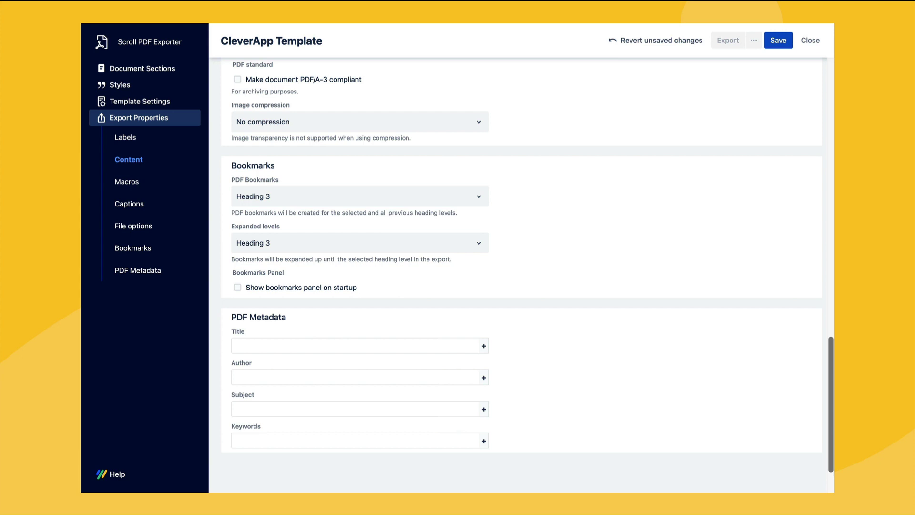
{"action": "scroll", "coordinate": [522, 265], "scroll_direction": "up", "scroll_amount": 10}
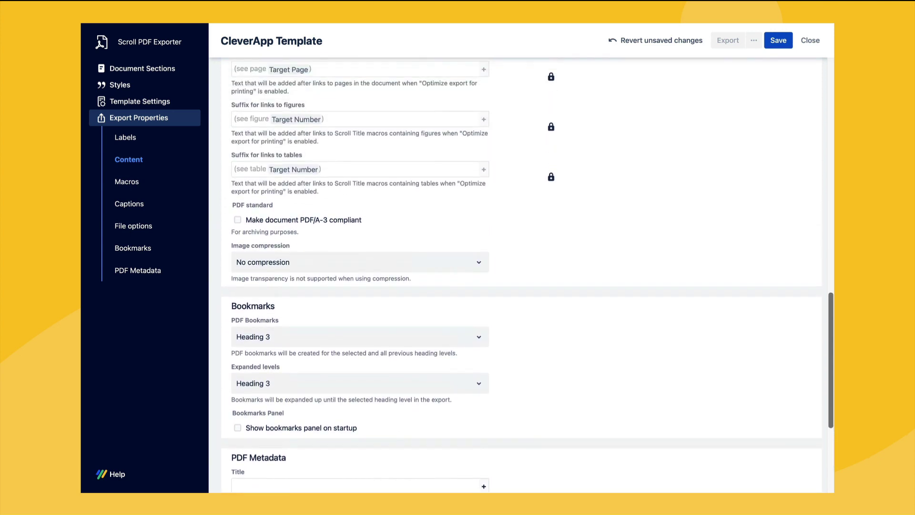
{"action": "scroll", "coordinate": [807, 104], "scroll_direction": "up", "scroll_amount": 8}
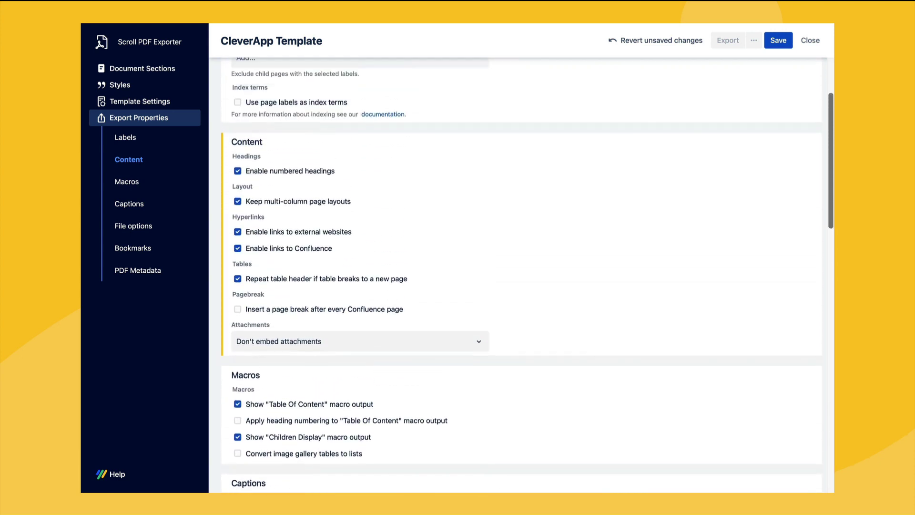
{"action": "left_click", "coordinate": [780, 43]}
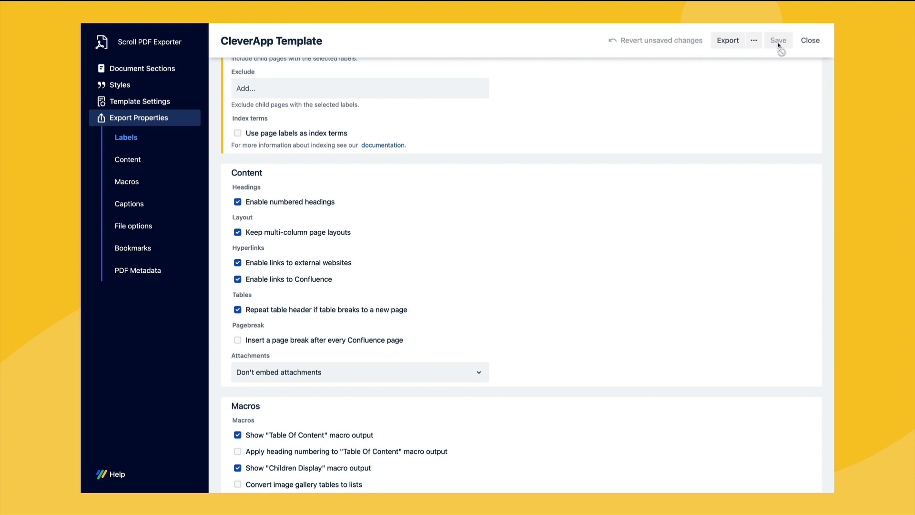
Step: Leave the template editor and start a PDF export of the Welcome to CleverApp page
{"action": "left_click", "coordinate": [810, 42]}
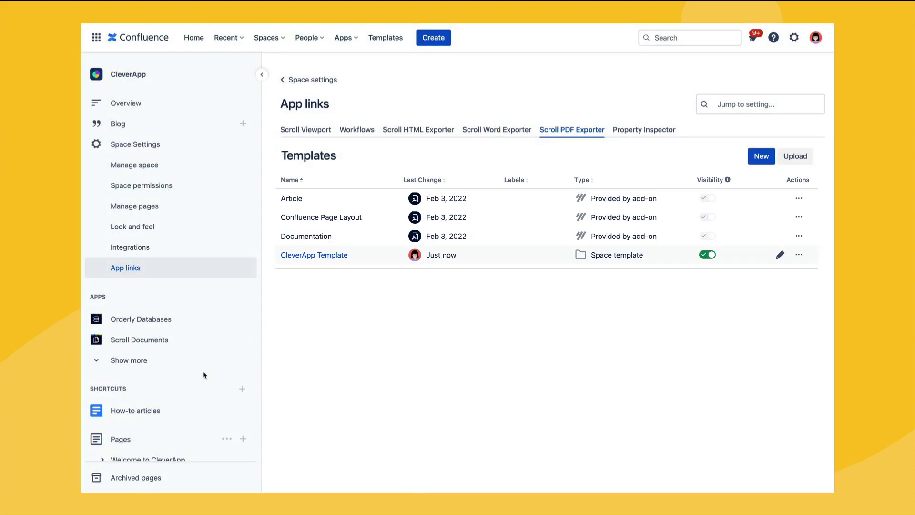
{"action": "scroll", "coordinate": [174, 400], "scroll_direction": "down", "scroll_amount": 2}
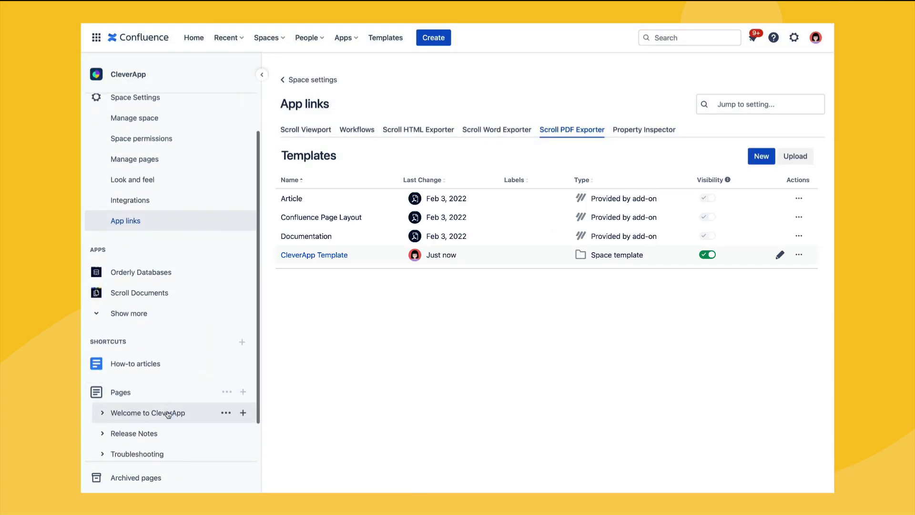
{"action": "left_click", "coordinate": [167, 414]}
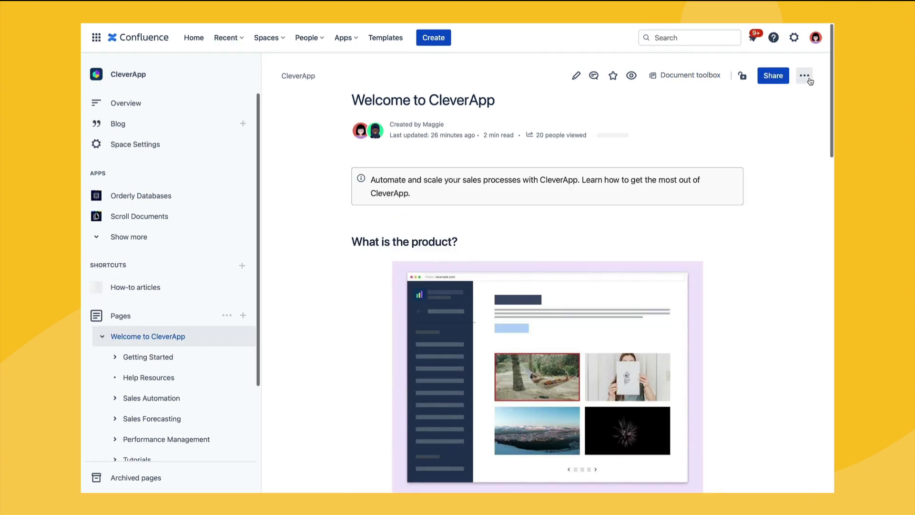
{"action": "left_click", "coordinate": [808, 78]}
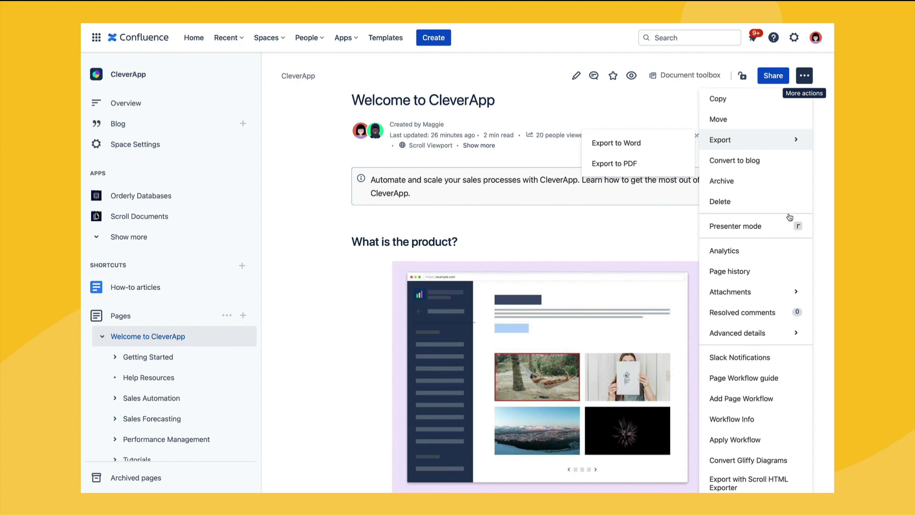
{"action": "scroll", "coordinate": [786, 309], "scroll_direction": "down", "scroll_amount": 3}
{"action": "left_click", "coordinate": [772, 431]}
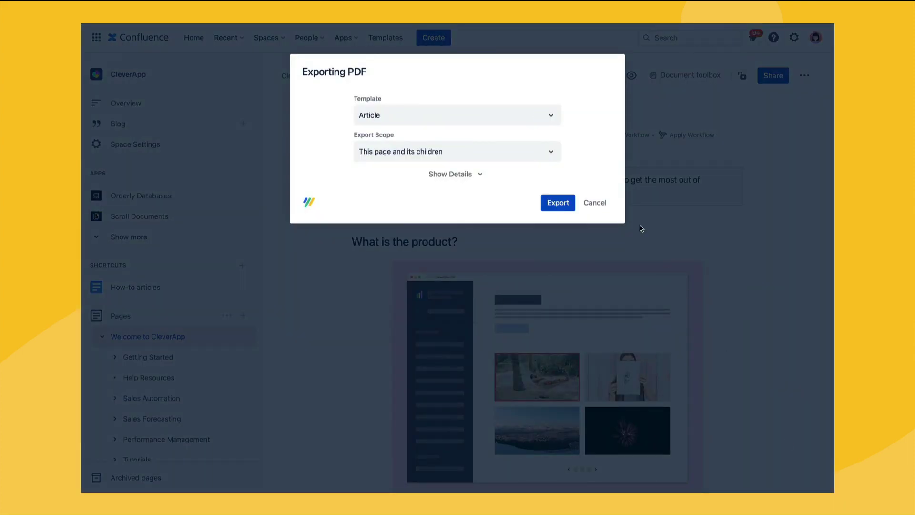
Step: Choose CleverApp Template for the export and check the detailed export options
{"action": "left_click", "coordinate": [550, 119]}
{"action": "left_click", "coordinate": [542, 143]}
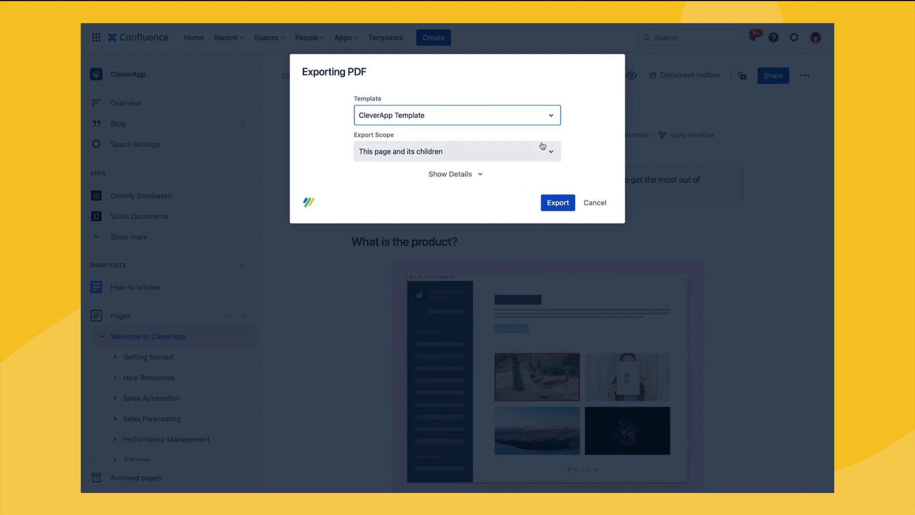
{"action": "left_click", "coordinate": [465, 175]}
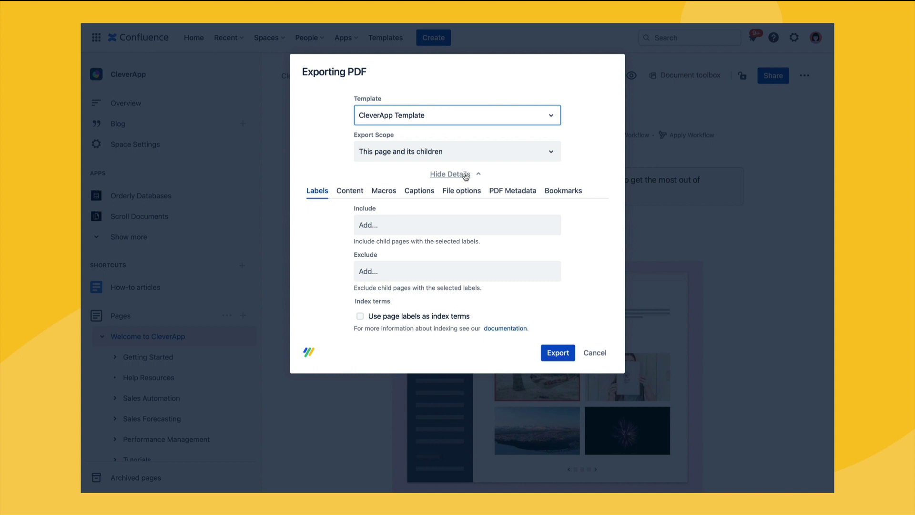
{"action": "left_click", "coordinate": [465, 175]}
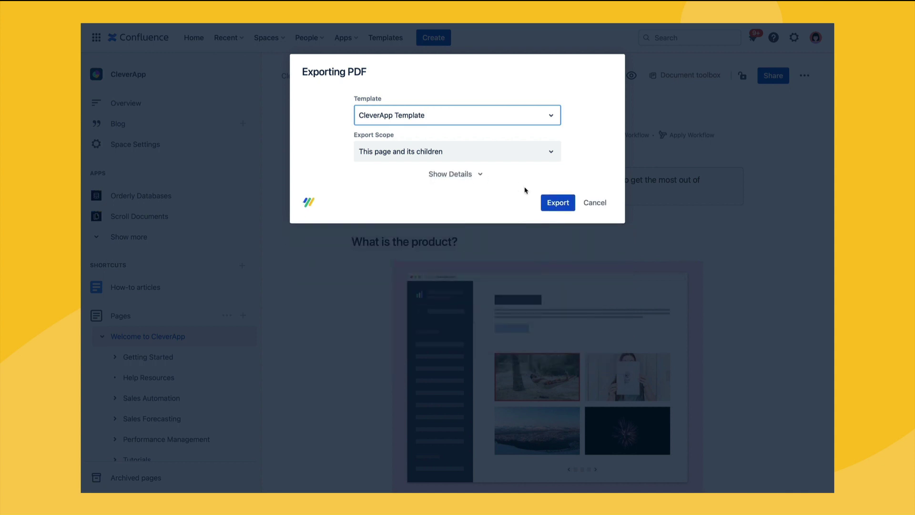
Step: Run the export of Welcome to CleverApp and its children with CleverApp Template
{"action": "left_click", "coordinate": [548, 203]}
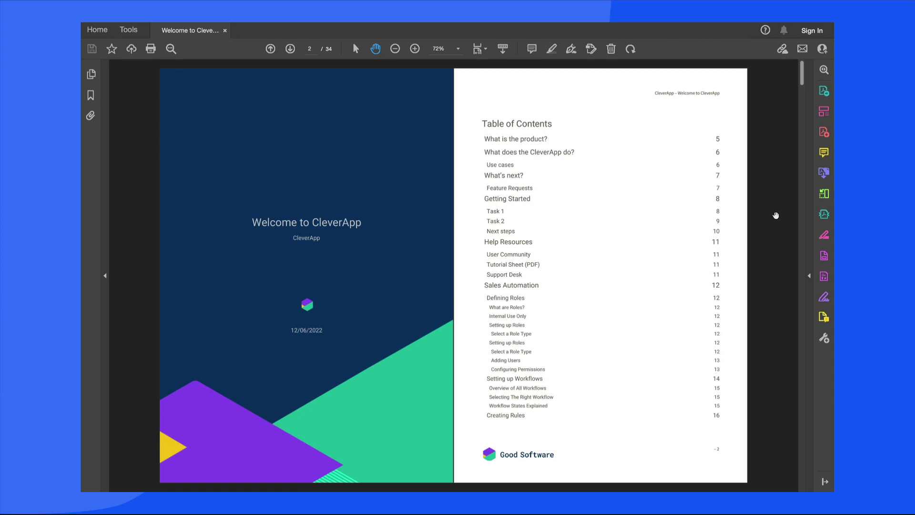
{"action": "scroll", "coordinate": [776, 216], "scroll_direction": "down", "scroll_amount": 2}
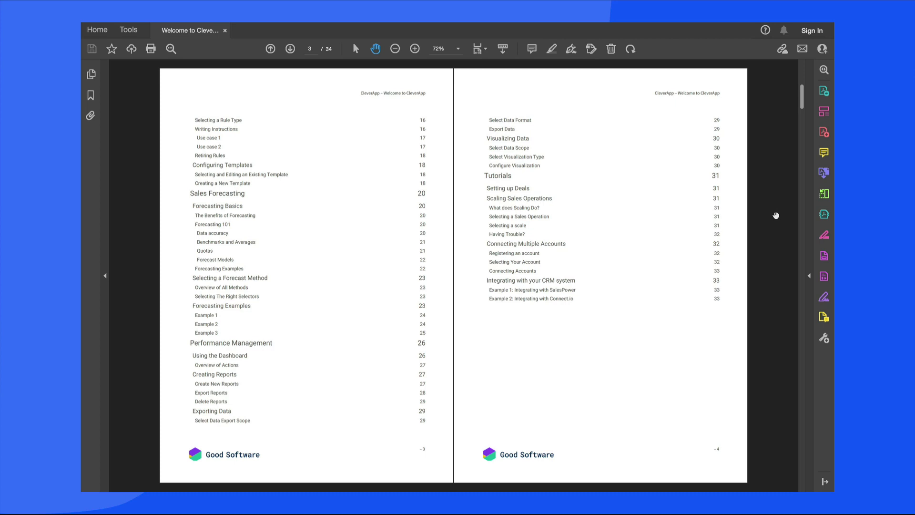
{"action": "scroll", "coordinate": [776, 215], "scroll_direction": "down", "scroll_amount": 2}
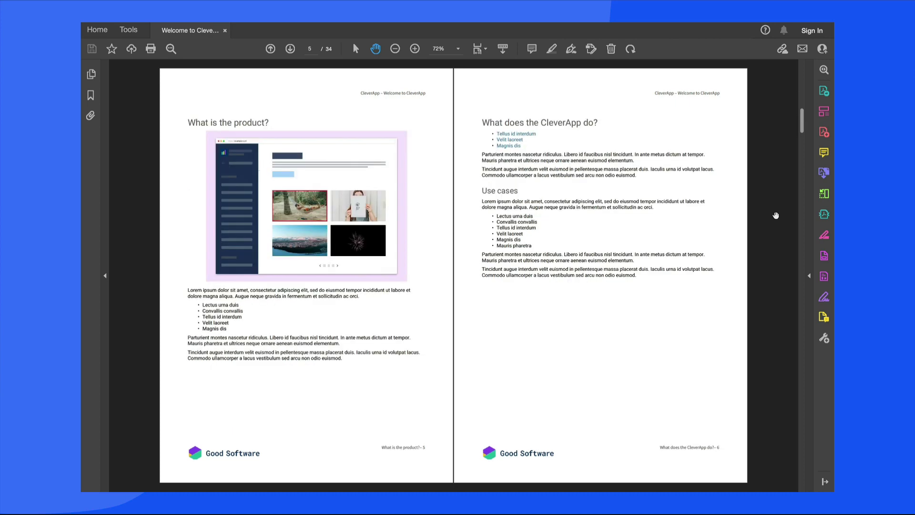
{"action": "scroll", "coordinate": [776, 216], "scroll_direction": "down", "scroll_amount": 2}
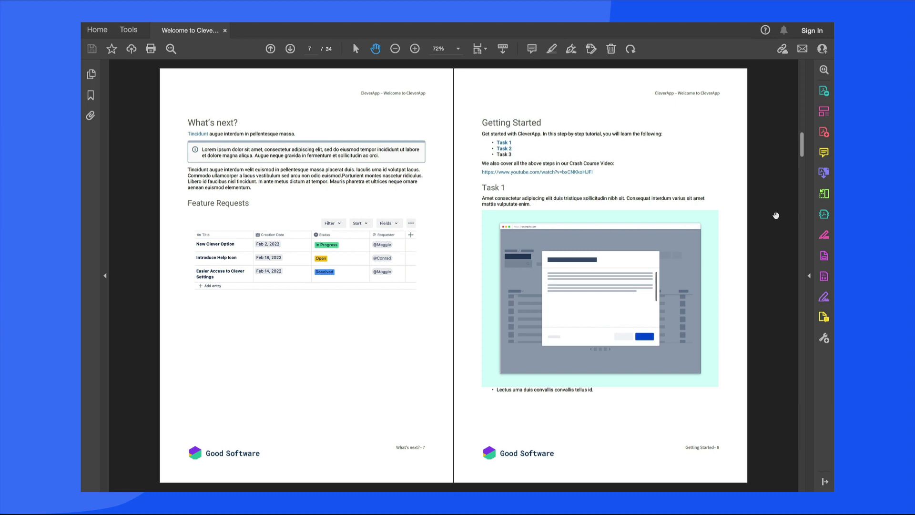
{"action": "scroll", "coordinate": [776, 215], "scroll_direction": "down", "scroll_amount": 2}
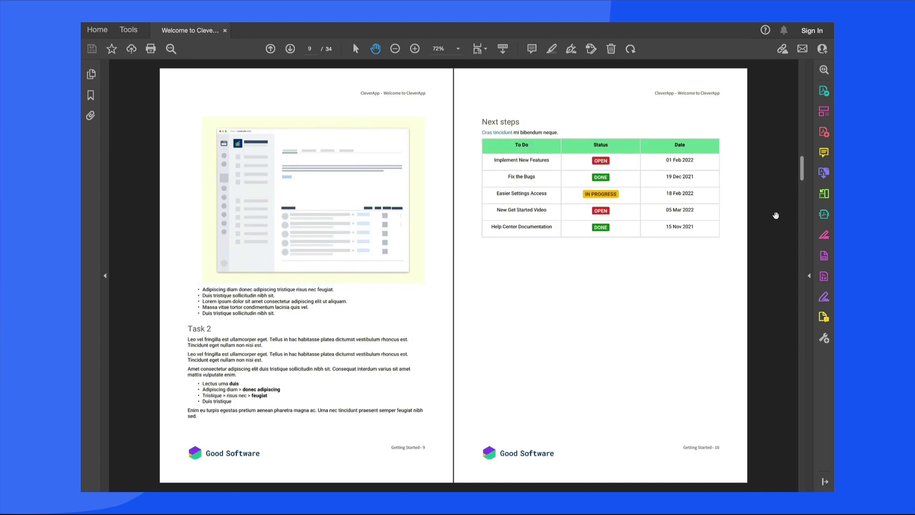